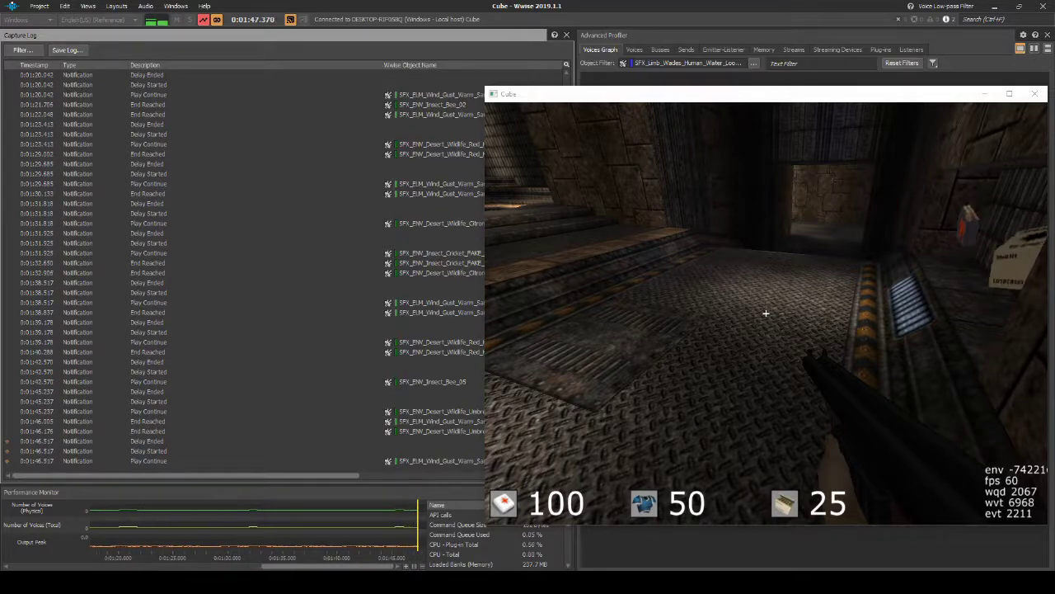
# Fire the shotgun and walk along the metal corridor to check the weapon and footstep events in the capture log
pyautogui.click(766, 313)
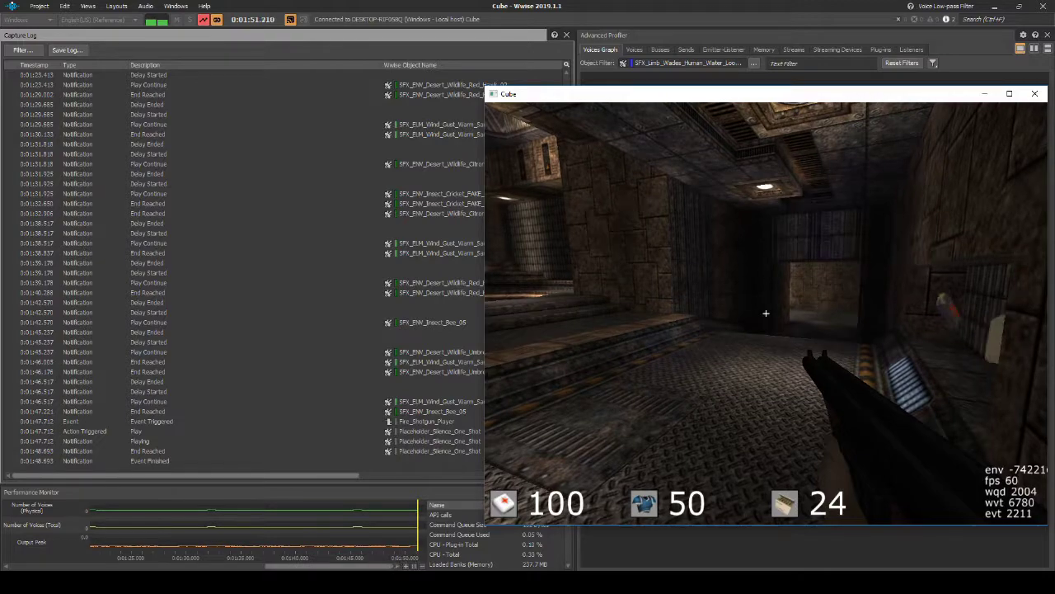
pyautogui.press('w')
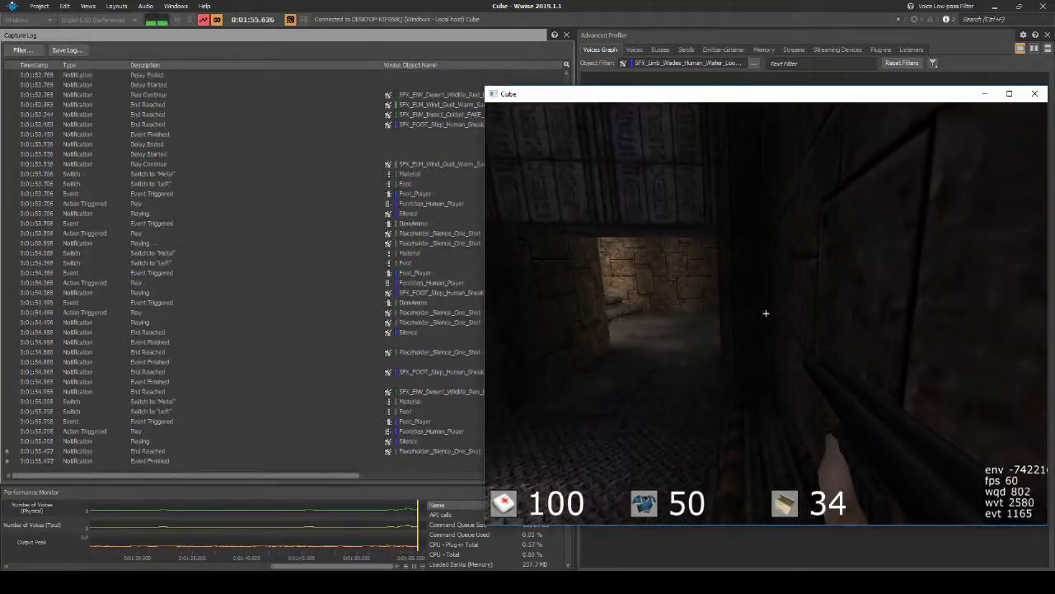
pyautogui.press('w')
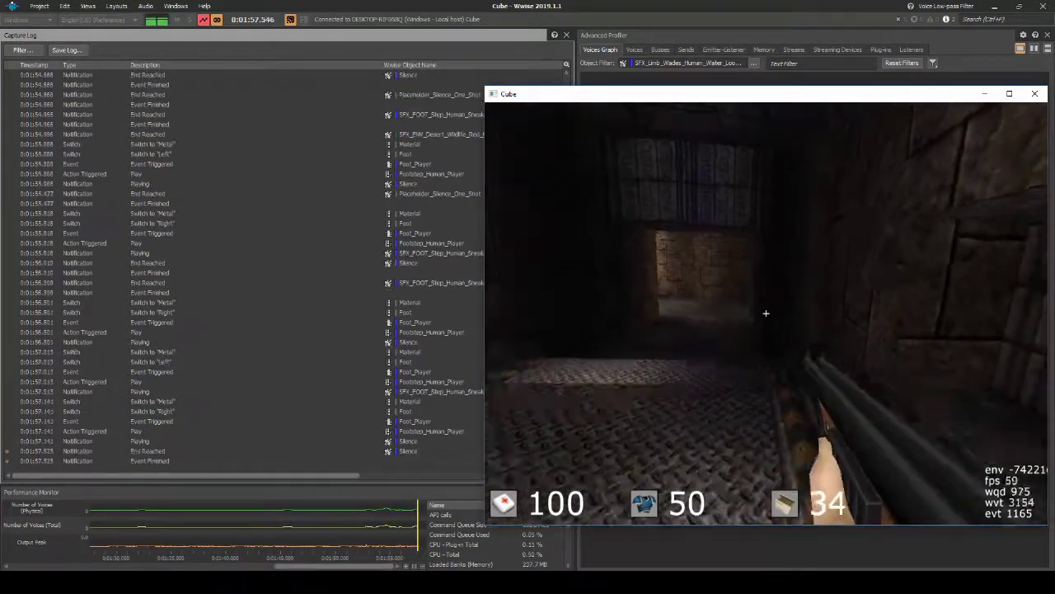
pyautogui.press('w')
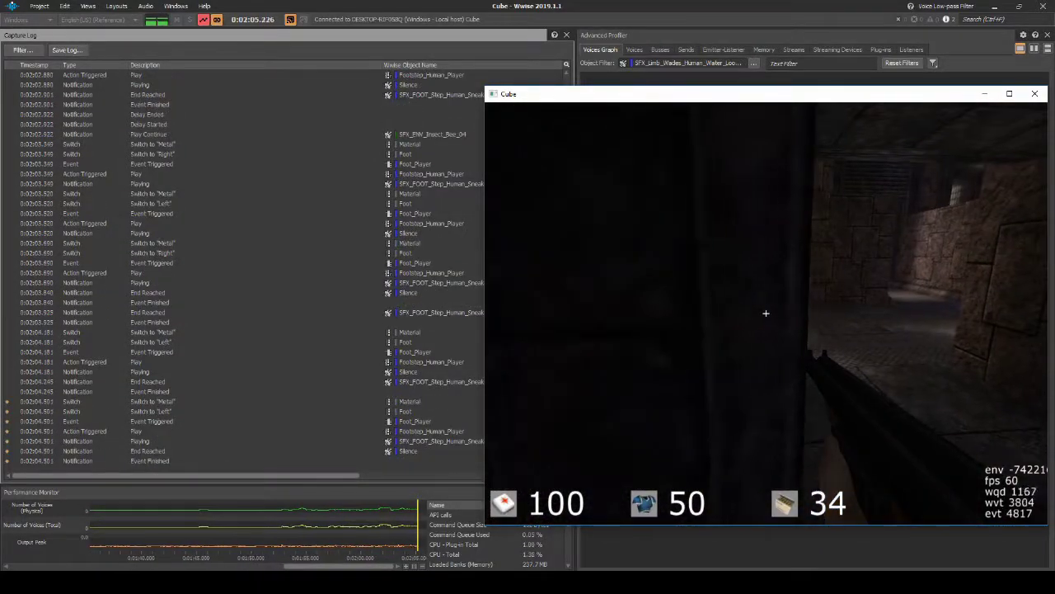
pyautogui.press('w')
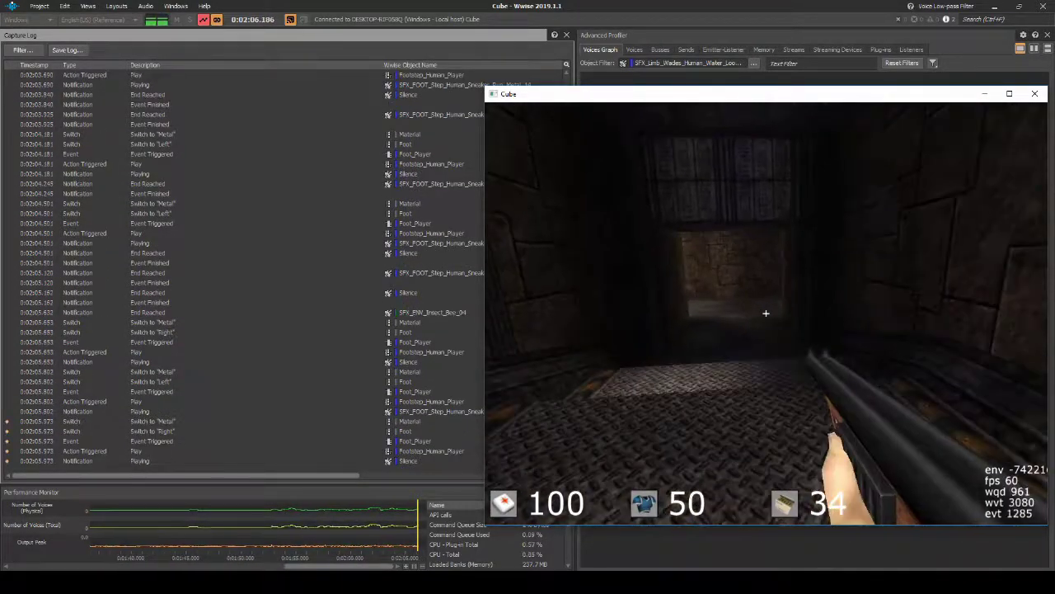
pyautogui.press('w')
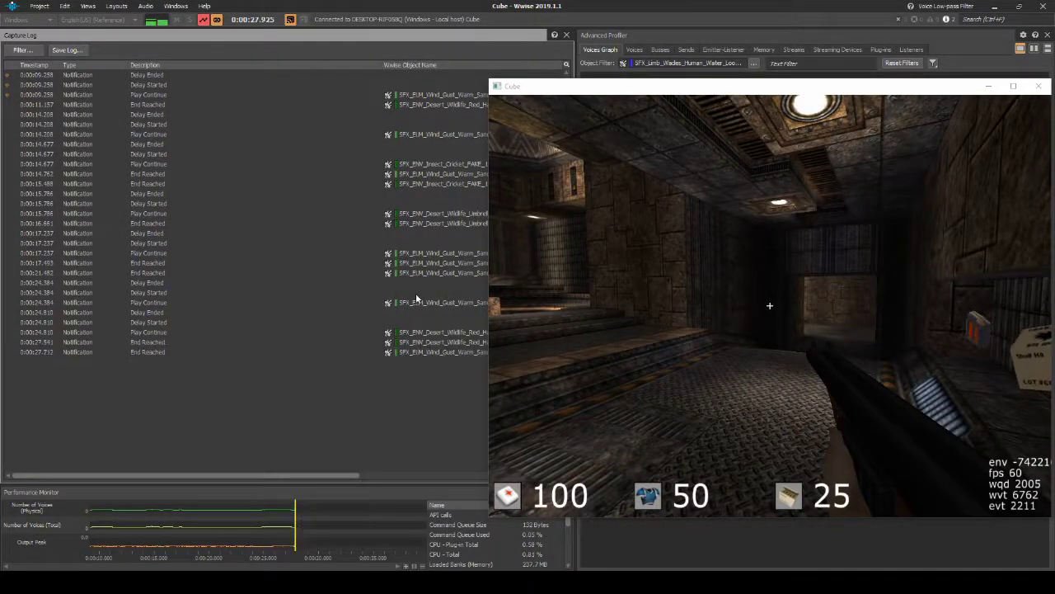
# Load the aquae map in the Cube game
pyautogui.click(769, 305)
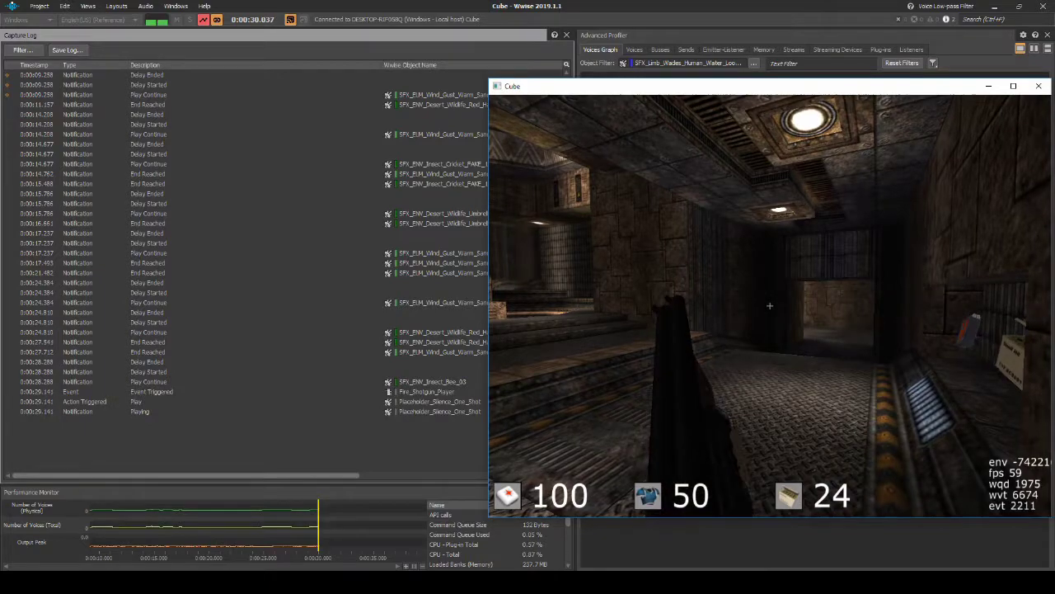
pyautogui.press('Return')
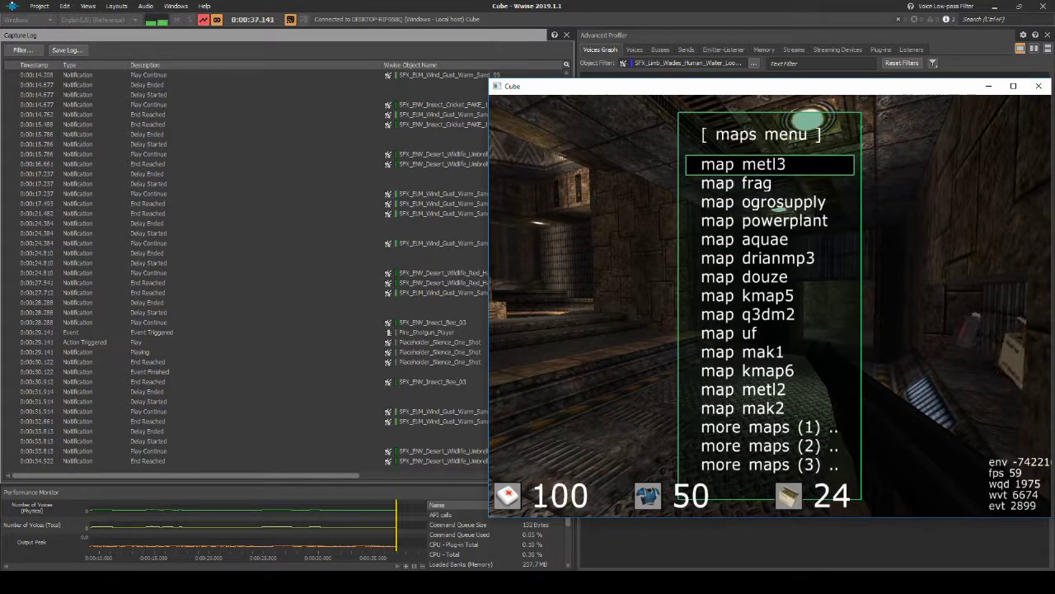
pyautogui.press('Down')
pyautogui.press('Down')
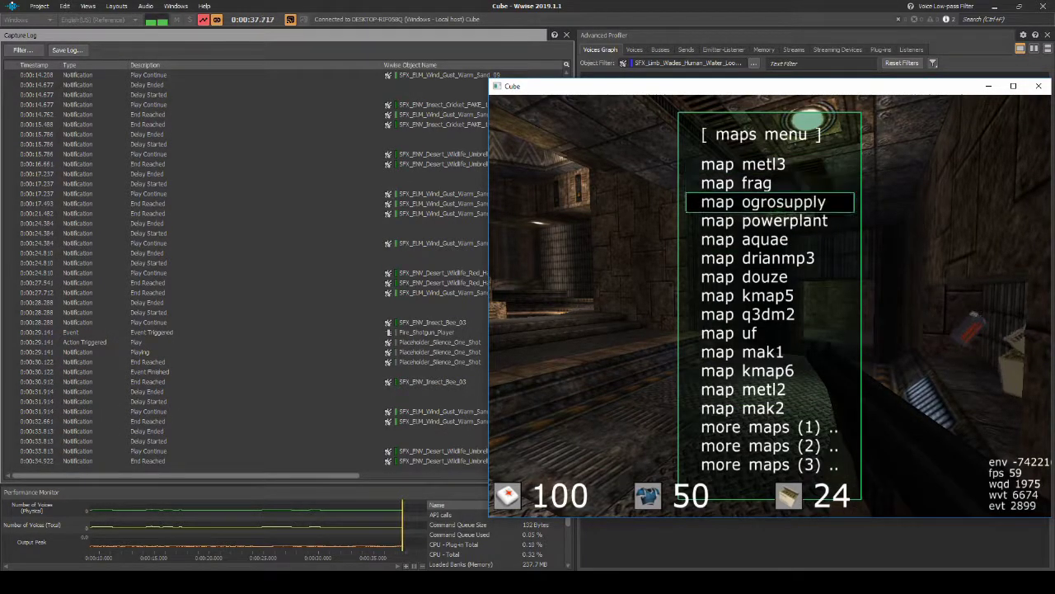
pyautogui.press('Down')
pyautogui.press('Down')
pyautogui.press('Return')
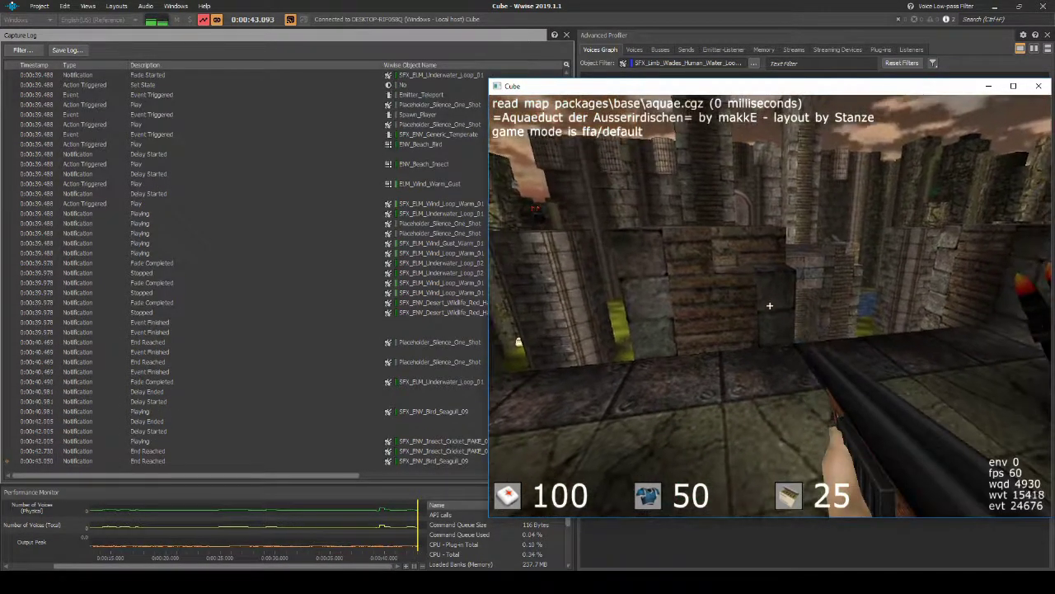
# Walk down across the grass and through the water to check the footstep material switches in the capture log
pyautogui.press('w')
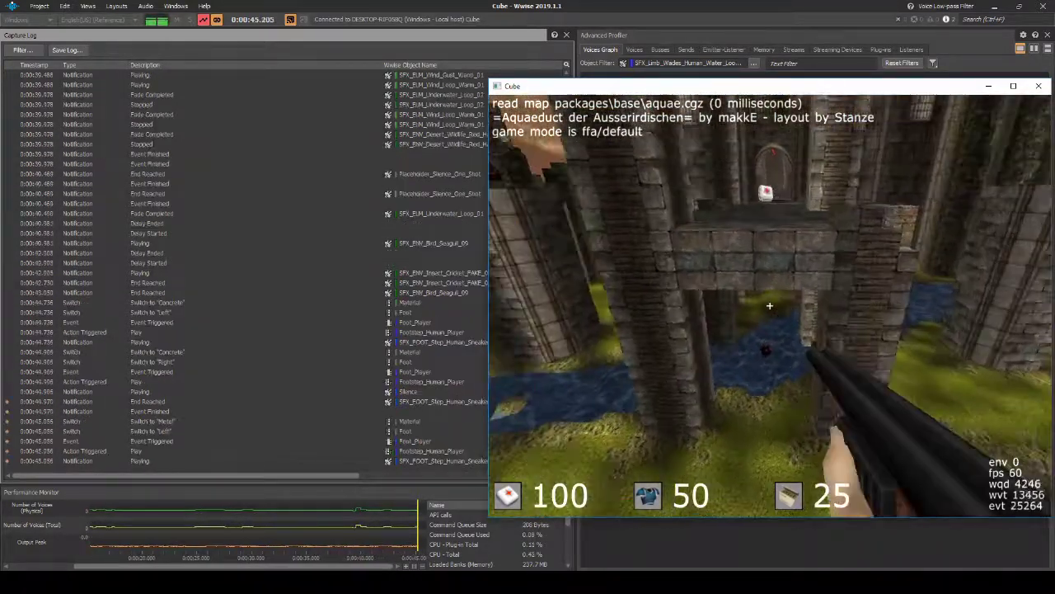
pyautogui.press('w')
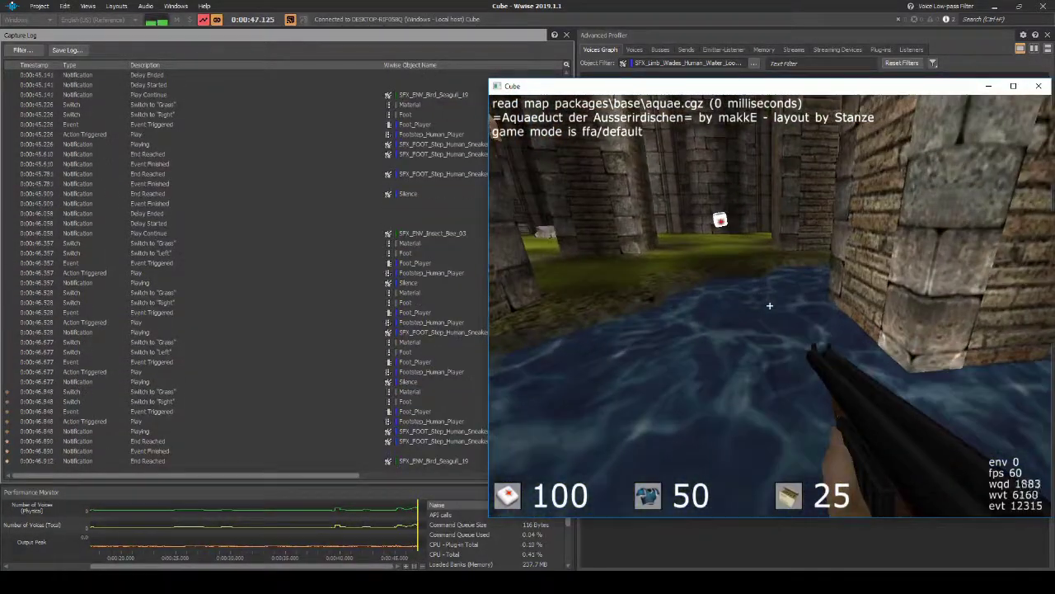
pyautogui.press('w')
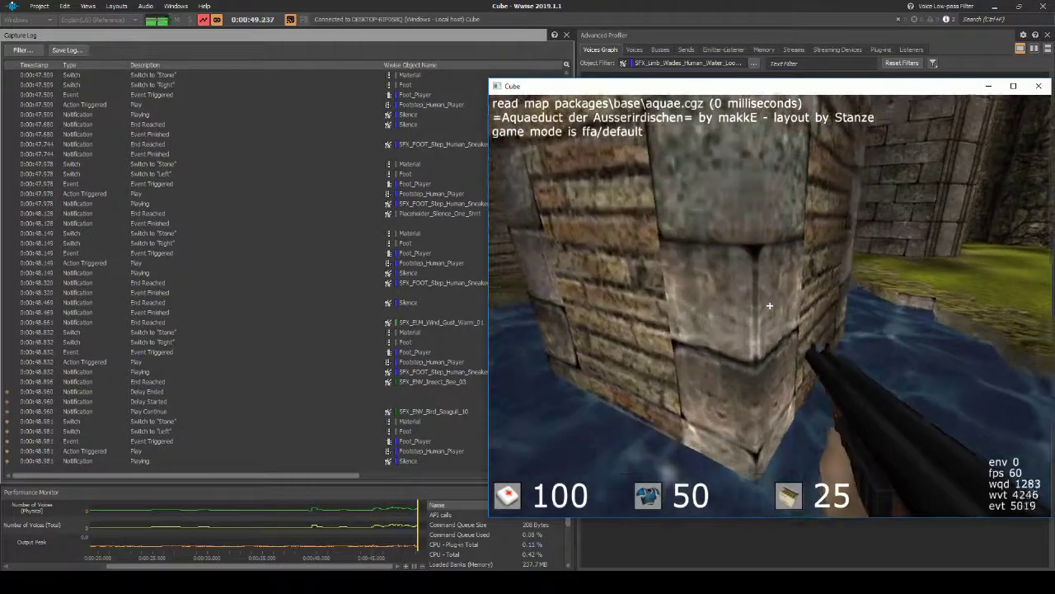
pyautogui.press('w')
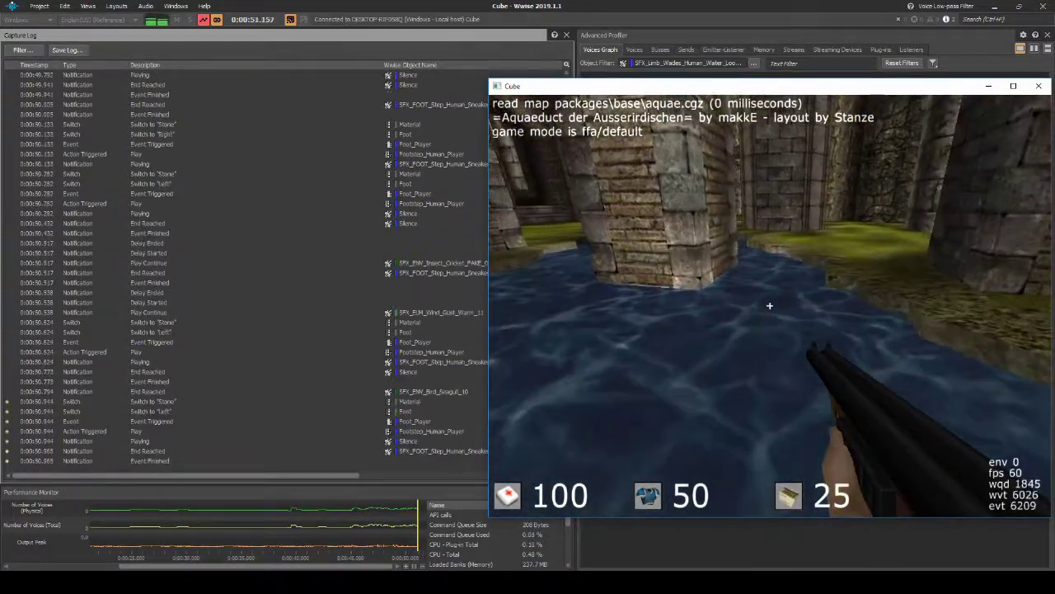
pyautogui.press('w')
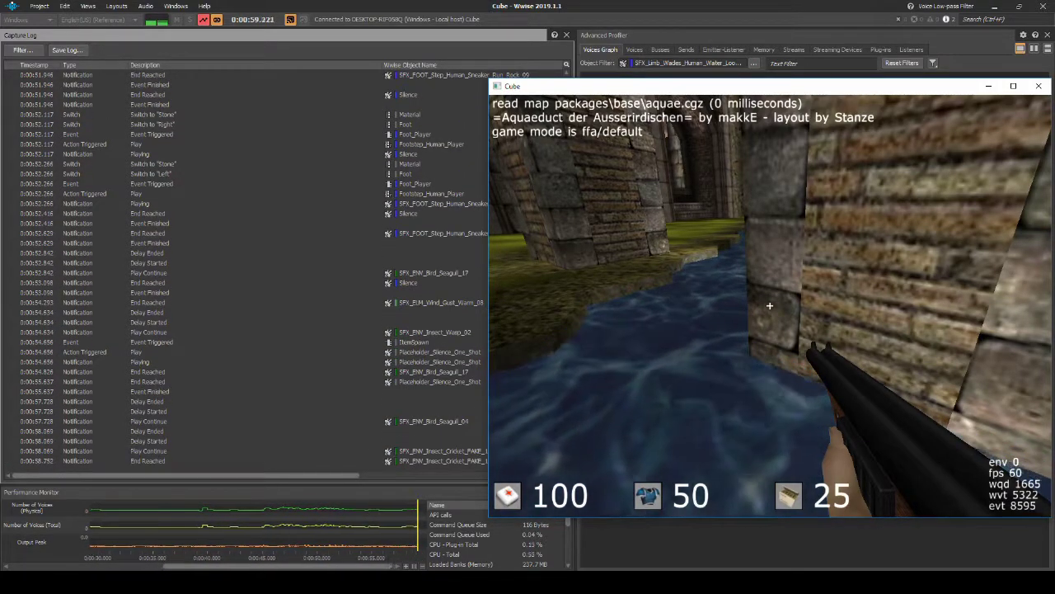
# Quit the Cube game from its main menu
pyautogui.press('Escape')
pyautogui.press('Down')
pyautogui.press('Down')
pyautogui.press('Down')
pyautogui.press('Down')
pyautogui.press('Down')
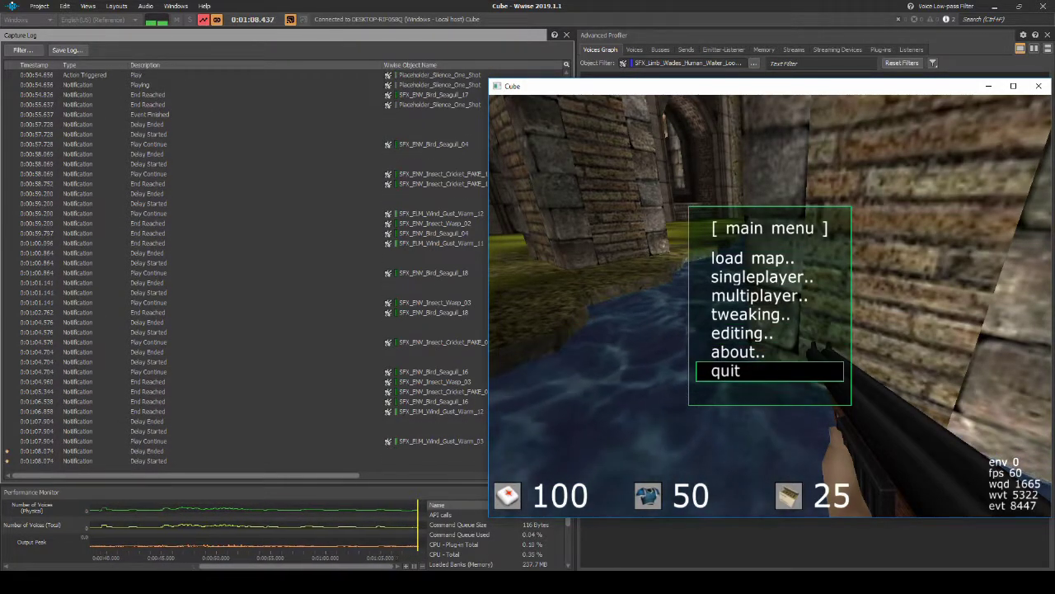
pyautogui.press('Return')
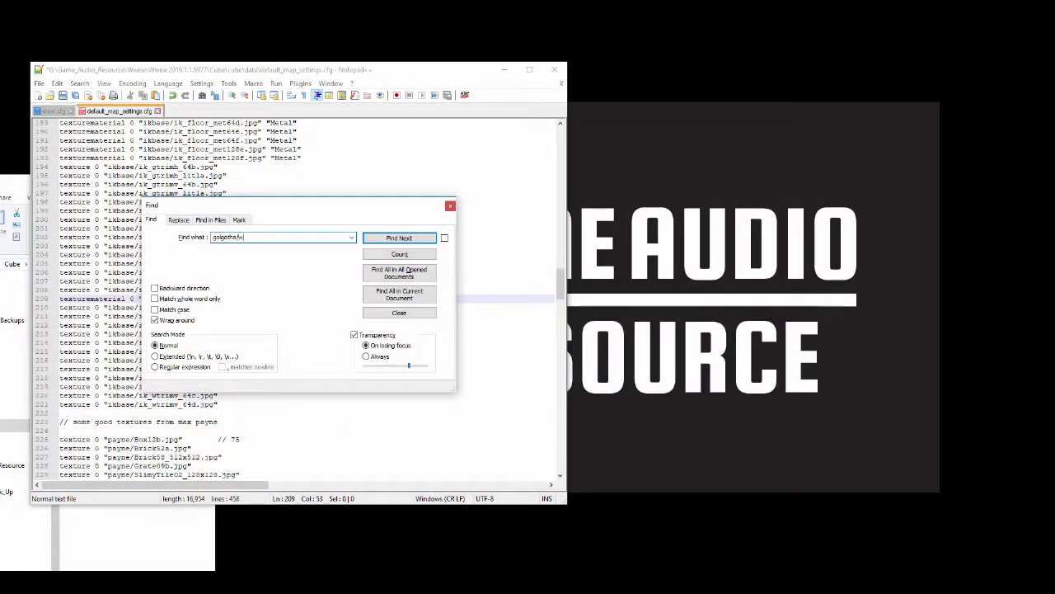
# Search default_map_settings.cfg for the golgotha/water2 texture entry and close the search dialog
pyautogui.write('/water2')
pyautogui.press('Return')
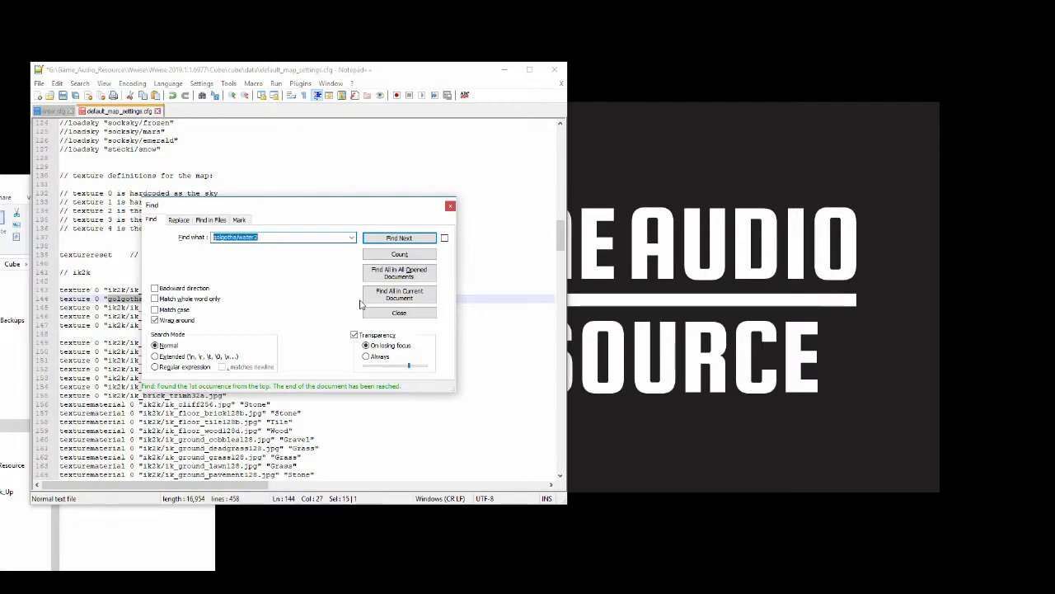
pyautogui.click(383, 239)
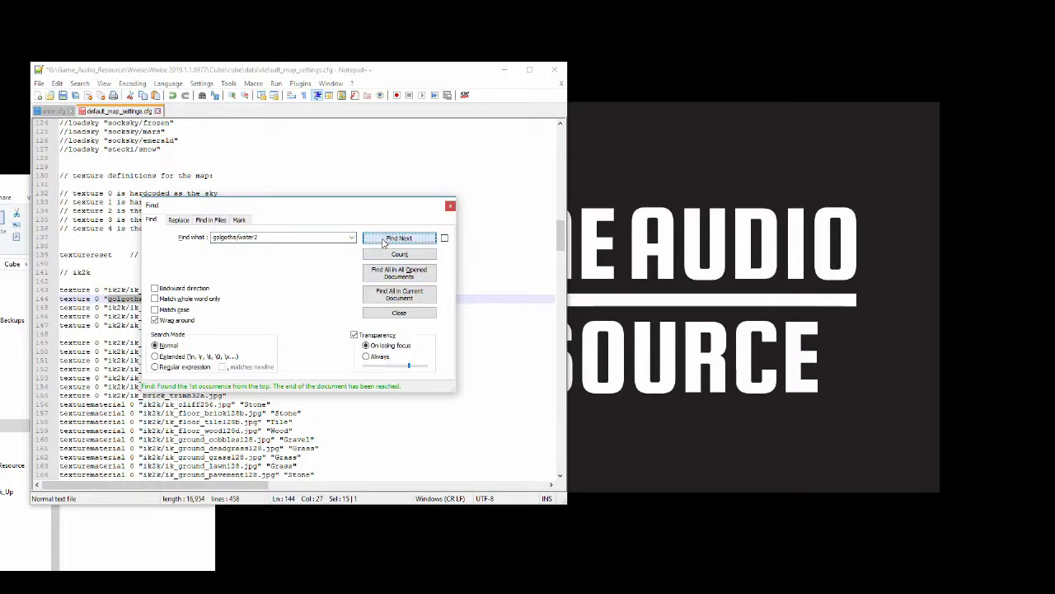
pyautogui.click(449, 206)
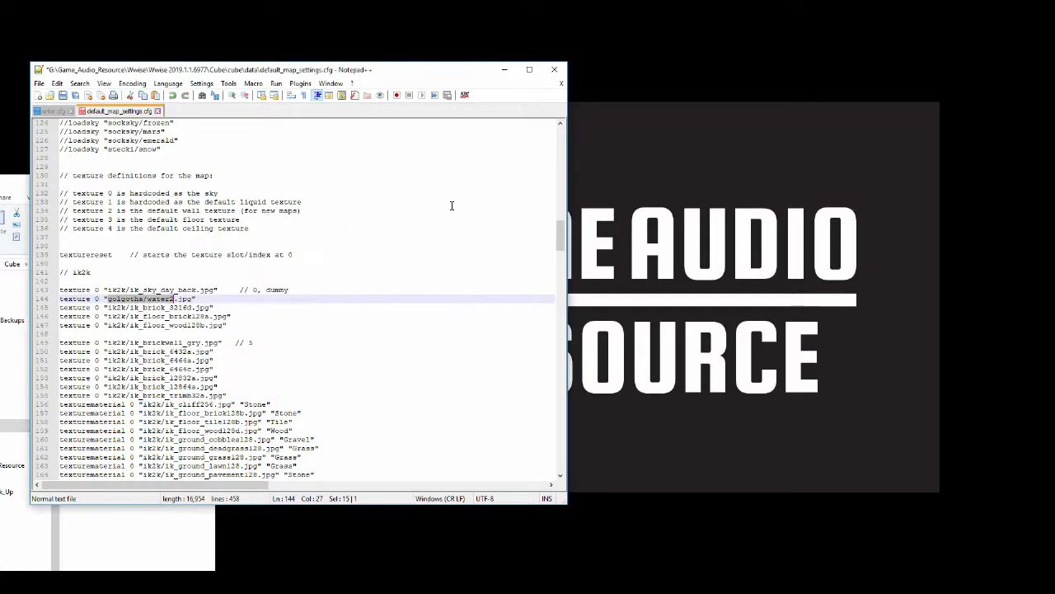
# Turn the golgotha/water2.jpg line into a texturematerial entry with the material "Water", save the file and close the editor
pyautogui.click(203, 298)
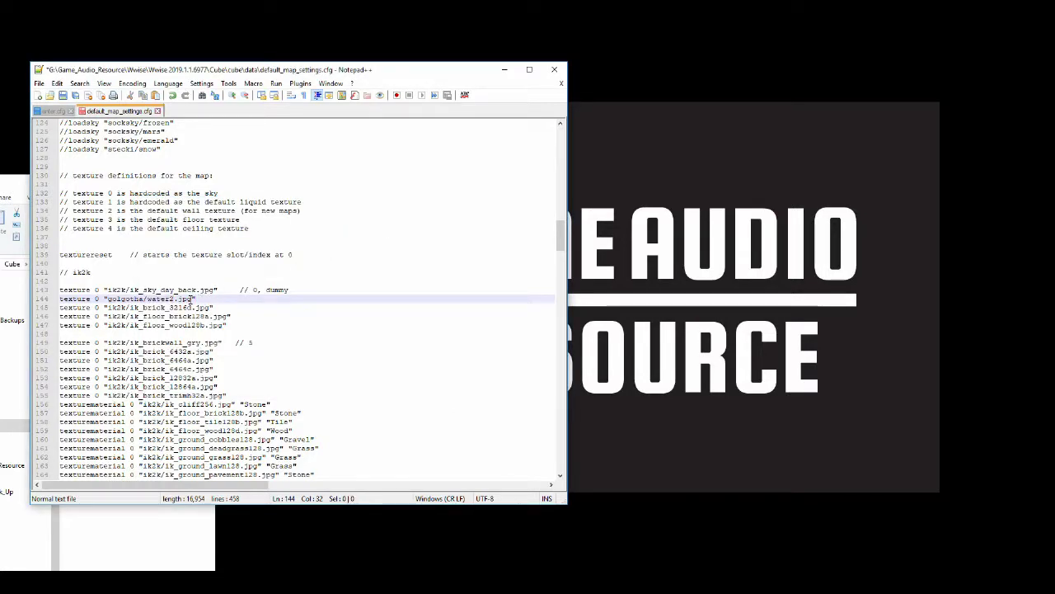
pyautogui.click(86, 298)
pyautogui.write('material')
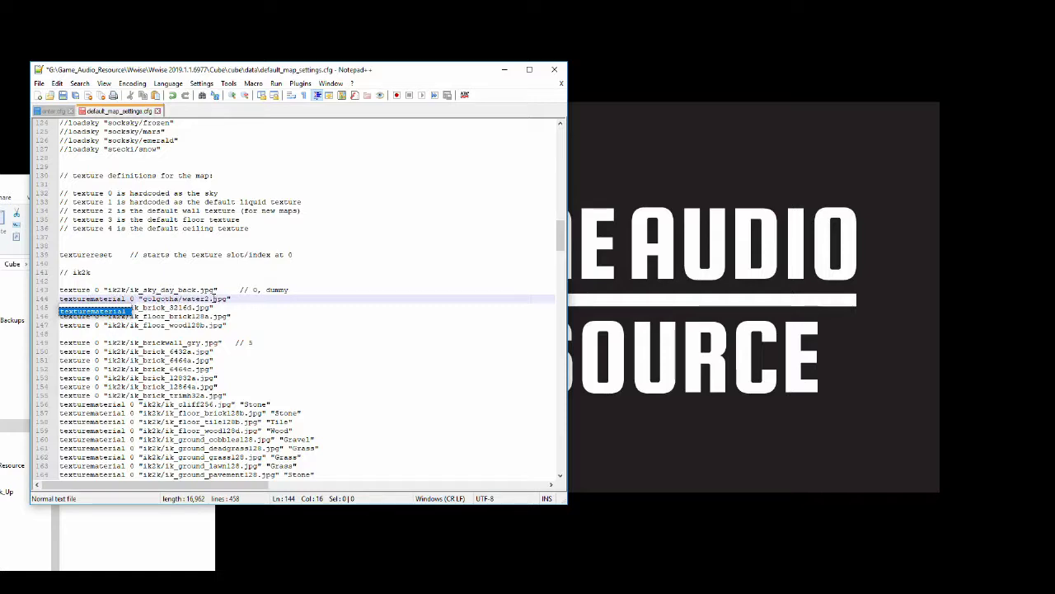
pyautogui.click(235, 298)
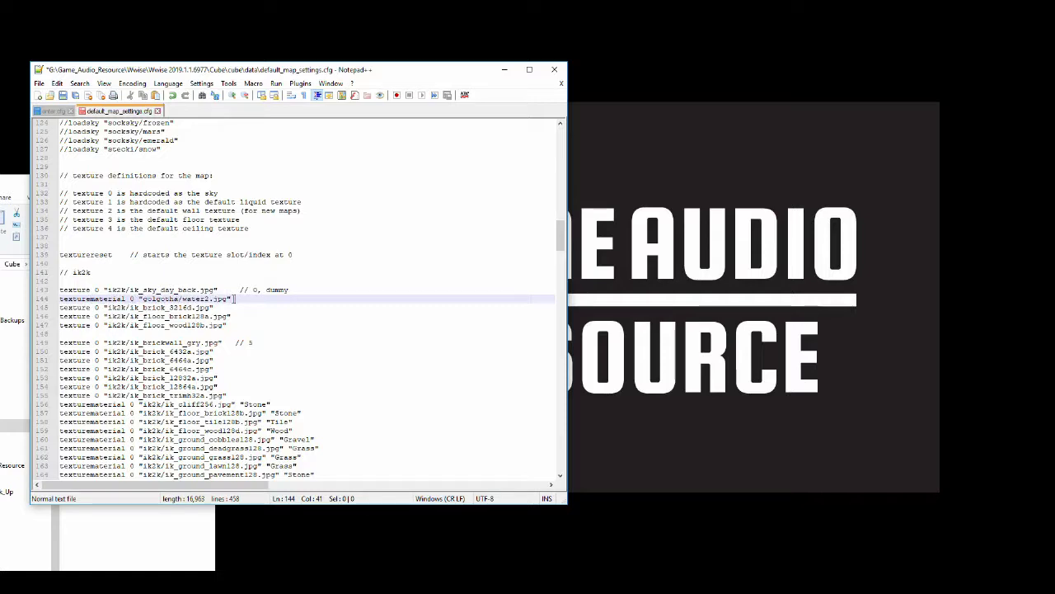
pyautogui.write('"Water"')
pyautogui.click(64, 96)
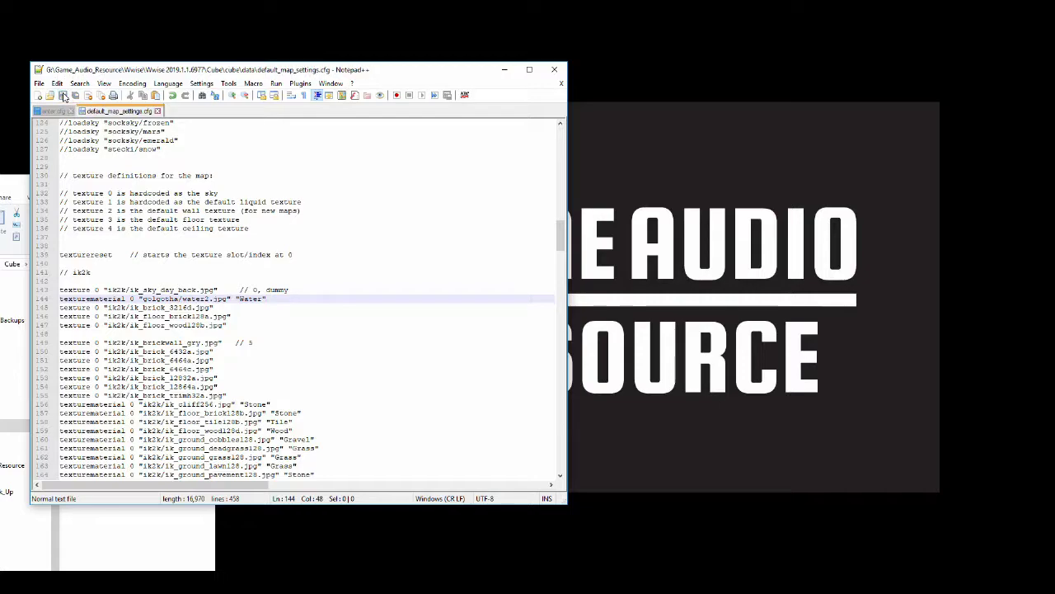
pyautogui.click(554, 70)
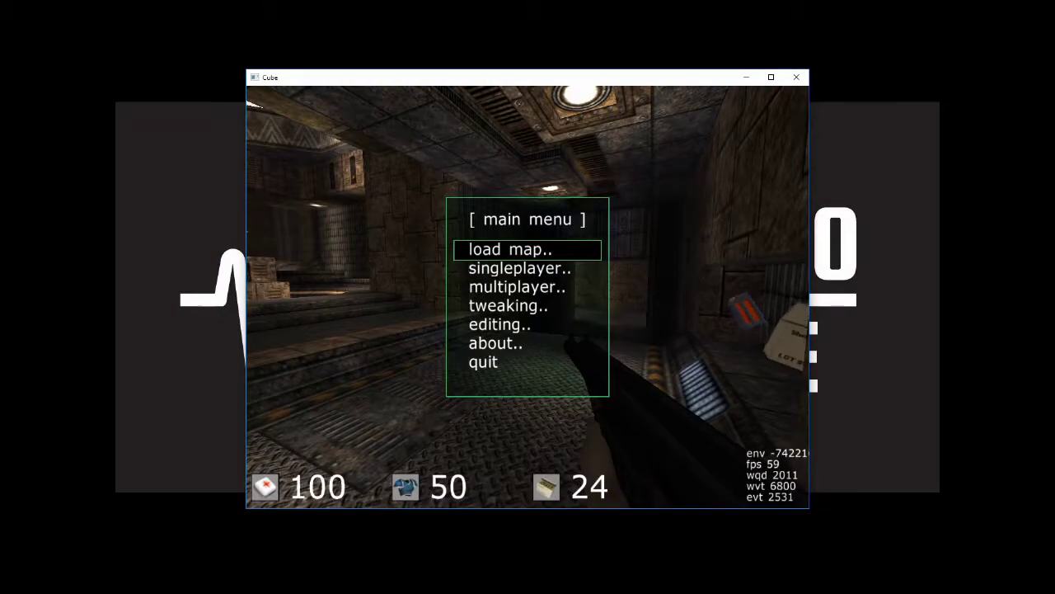
# Load the aquae map in the Cube game and walk down to the water
pyautogui.press('Return')
pyautogui.press('Down')
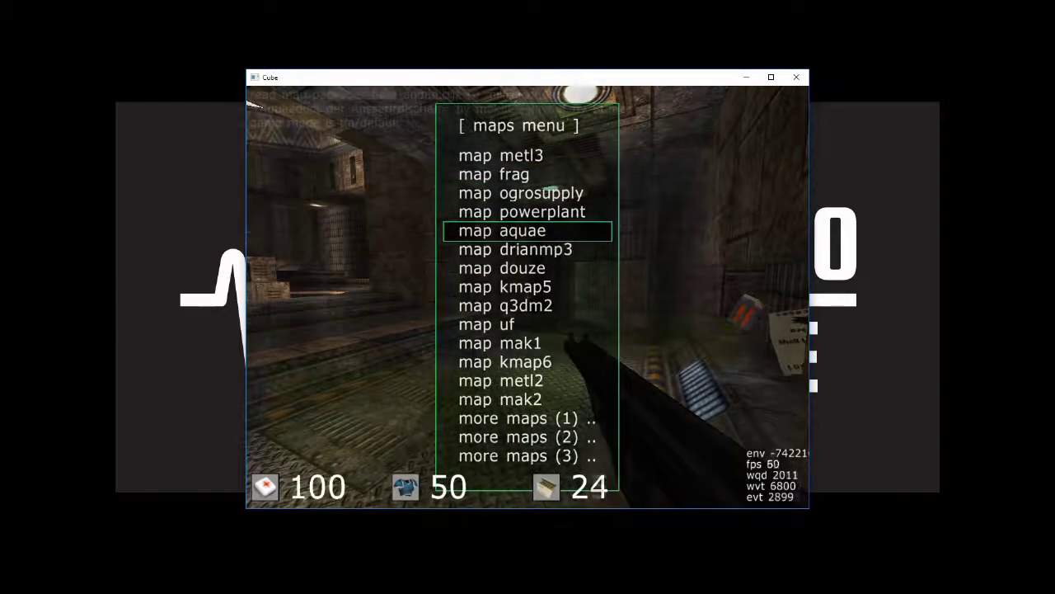
pyautogui.press('Return')
pyautogui.press('w')
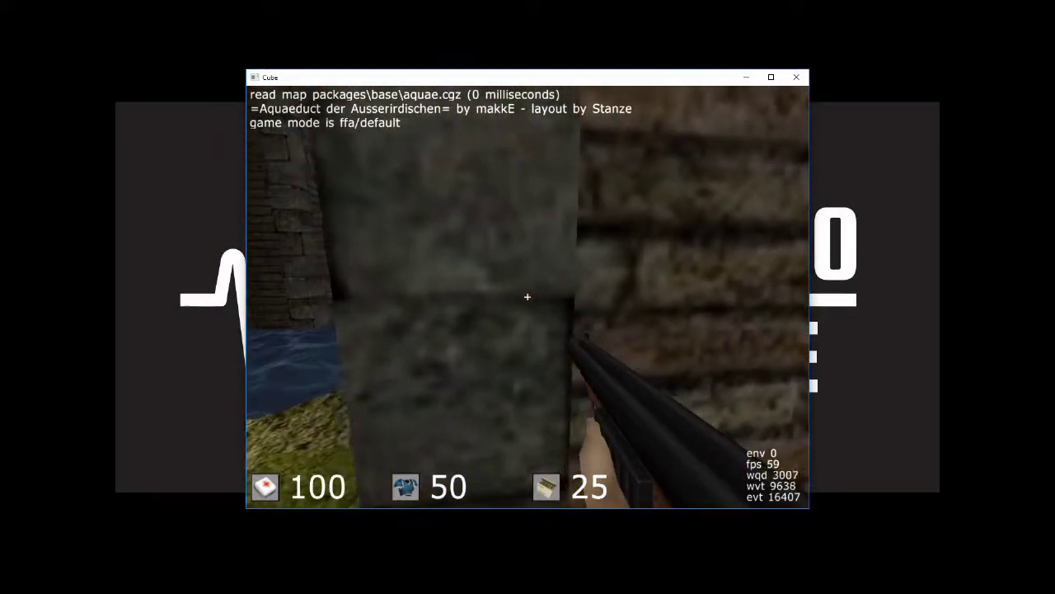
pyautogui.press('w')
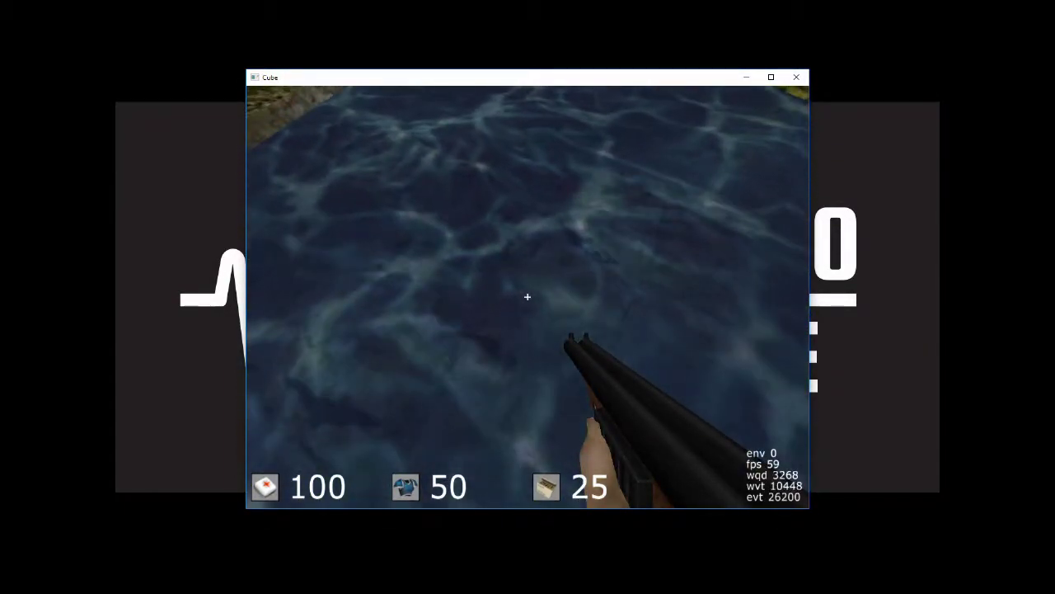
# Enter edit mode, select a 10 by 8 area of the water bed and raise its floor just above the water
pyautogui.press('e')
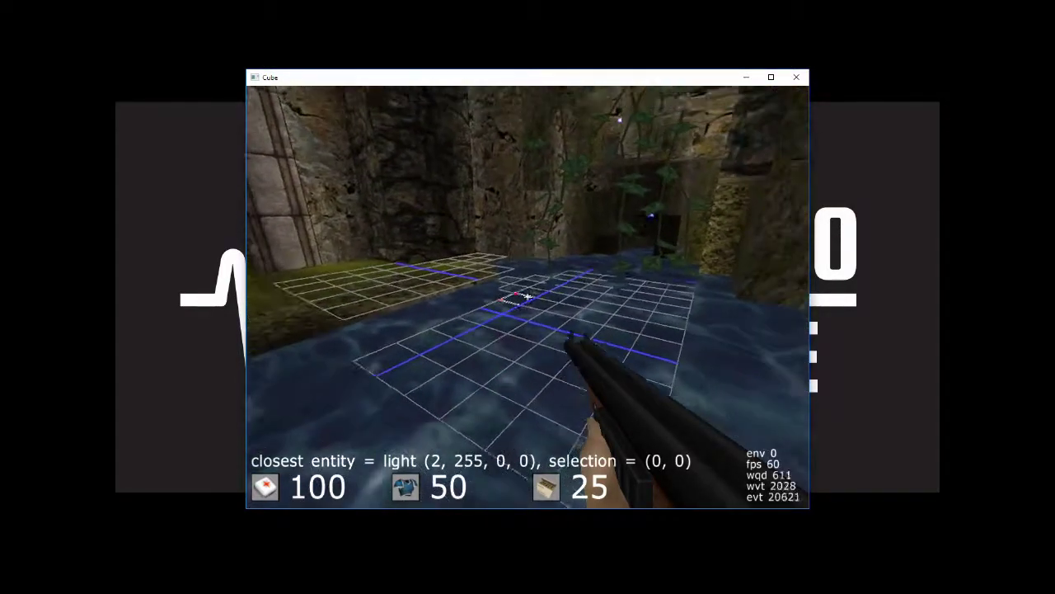
pyautogui.moveTo(528, 295); pyautogui.dragTo(527, 295)
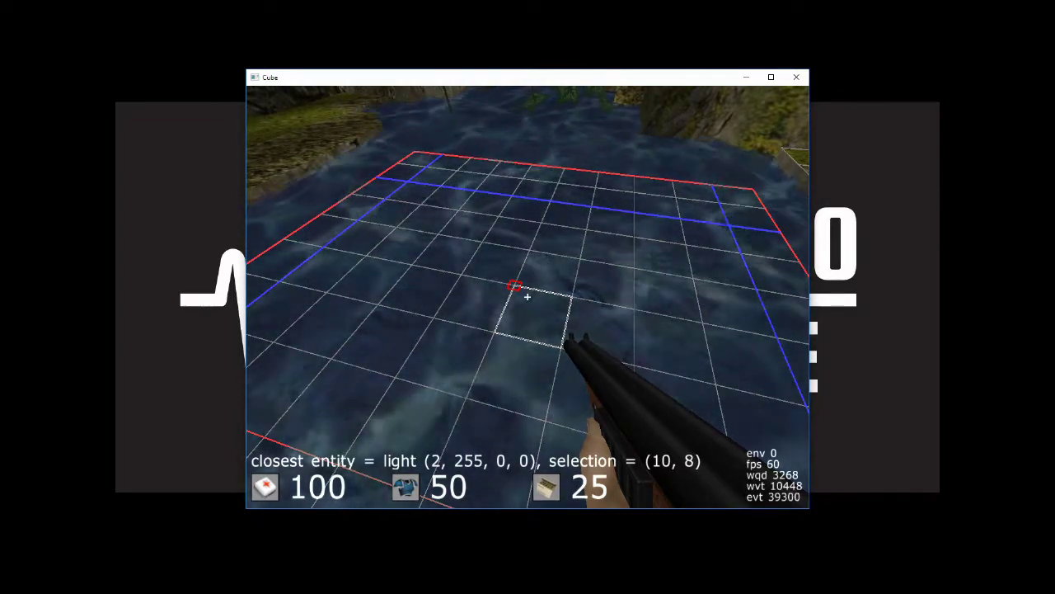
pyautogui.scroll(3, 528, 297)
pyautogui.scroll(2, 528, 296)
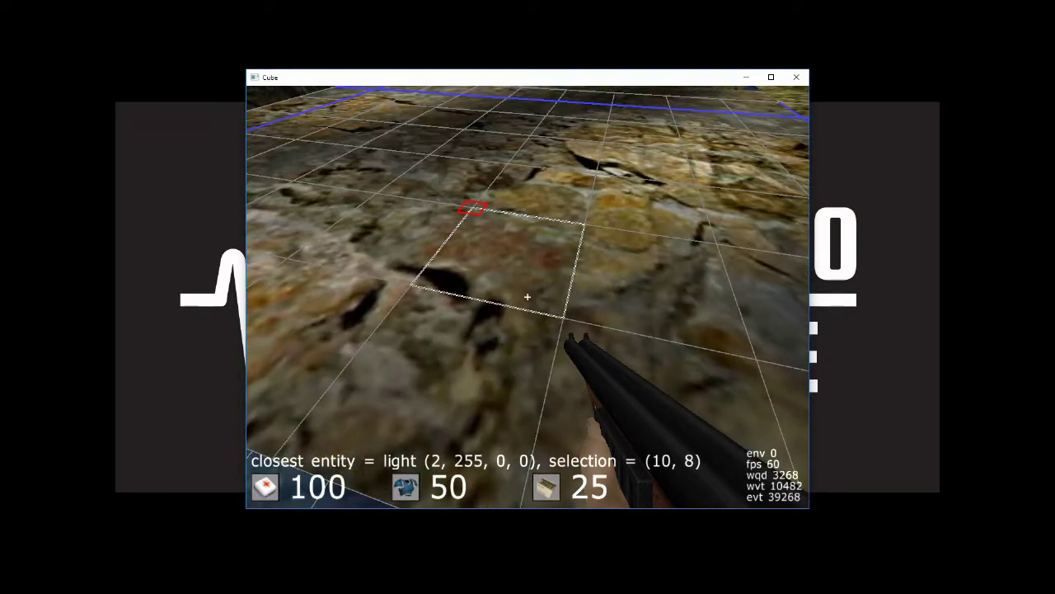
pyautogui.scroll(-4, 527, 297)
pyautogui.press('[')
pyautogui.press('[')
pyautogui.press('[')
pyautogui.press('[')
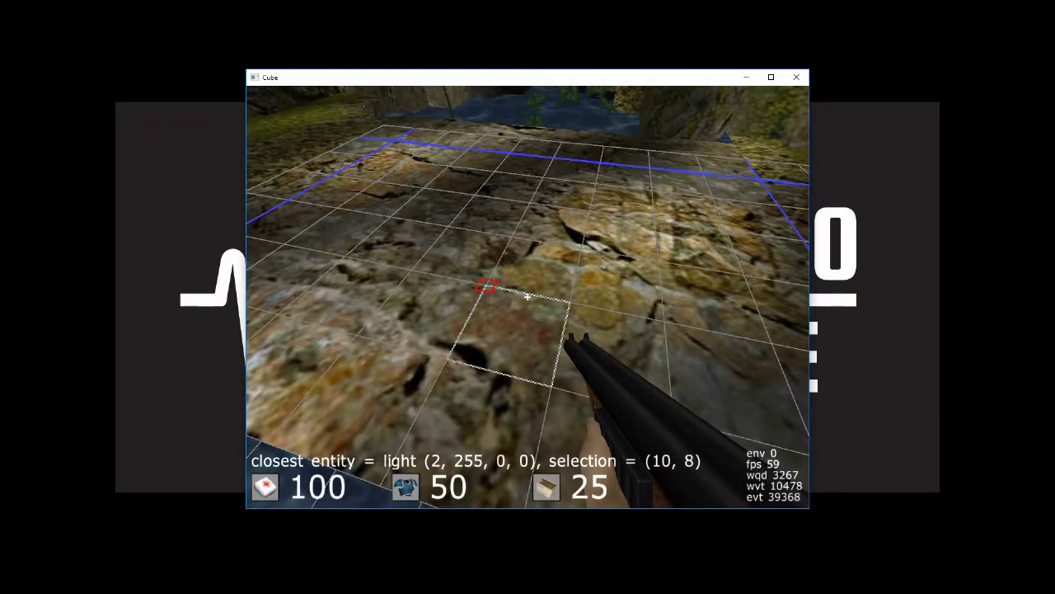
# Change the texture of the selected 10 by 8 raised floor with the console command /edittex D 50
pyautogui.press('/')
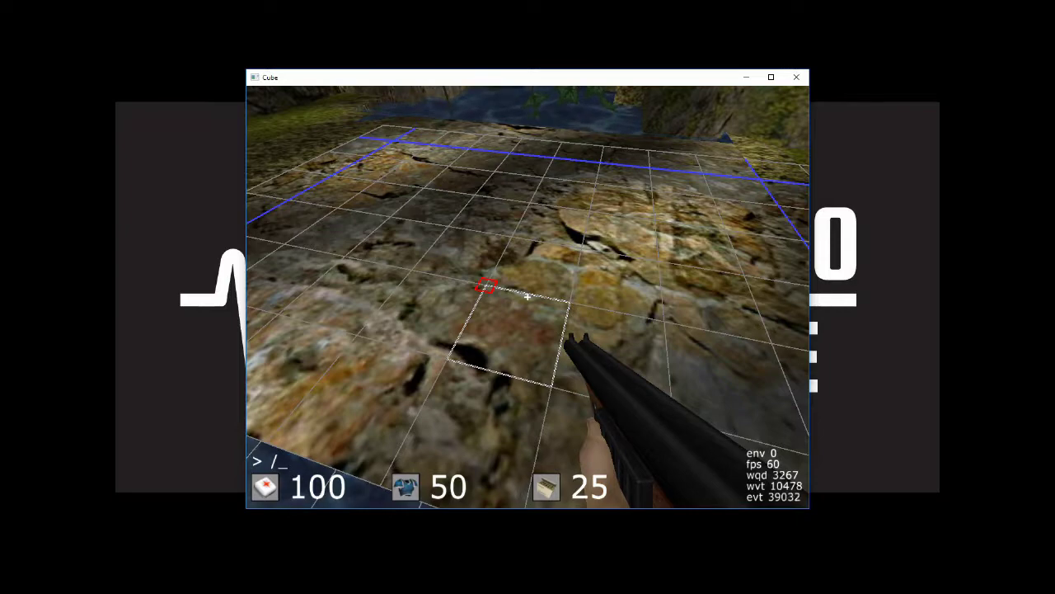
pyautogui.write('edit')
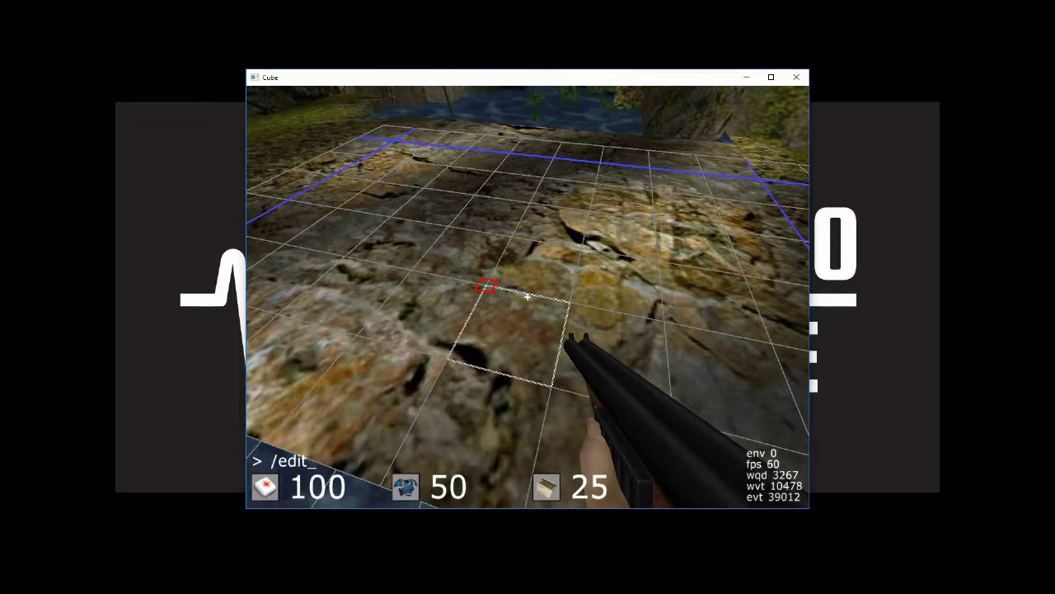
pyautogui.write('tex ')
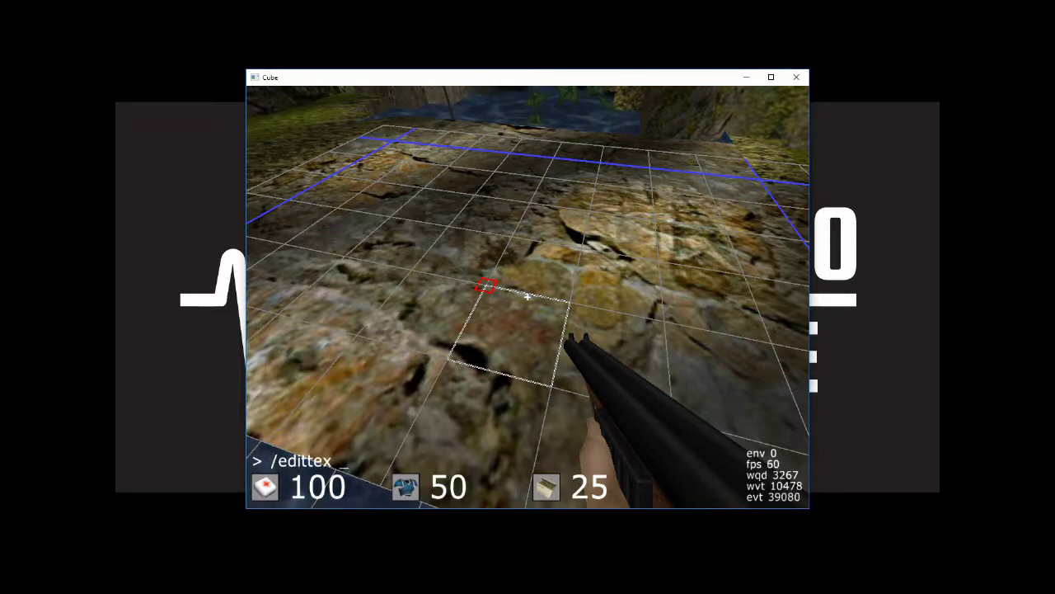
pyautogui.write('D')
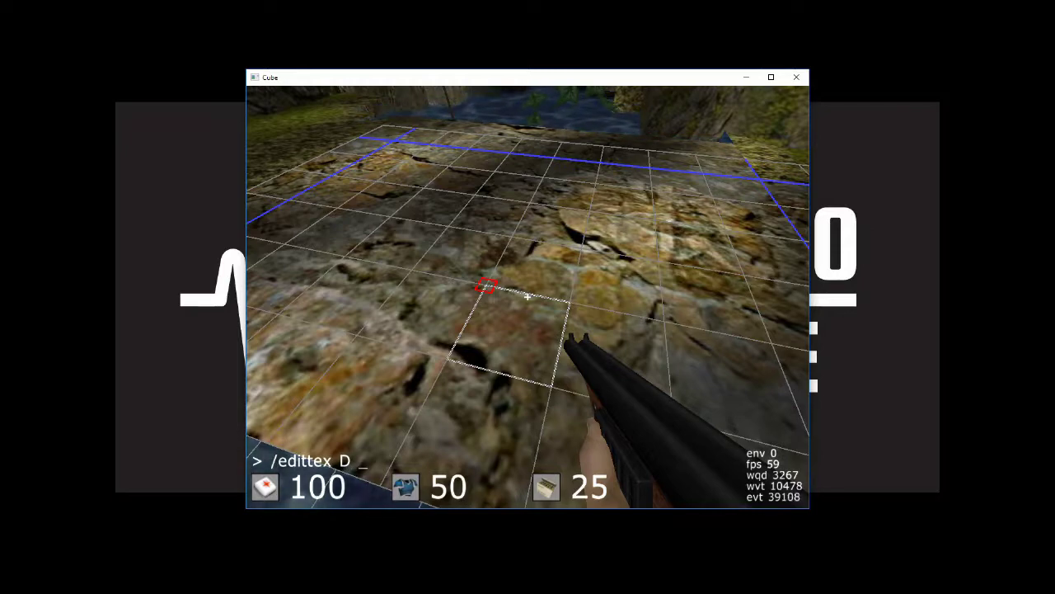
pyautogui.write(' 50')
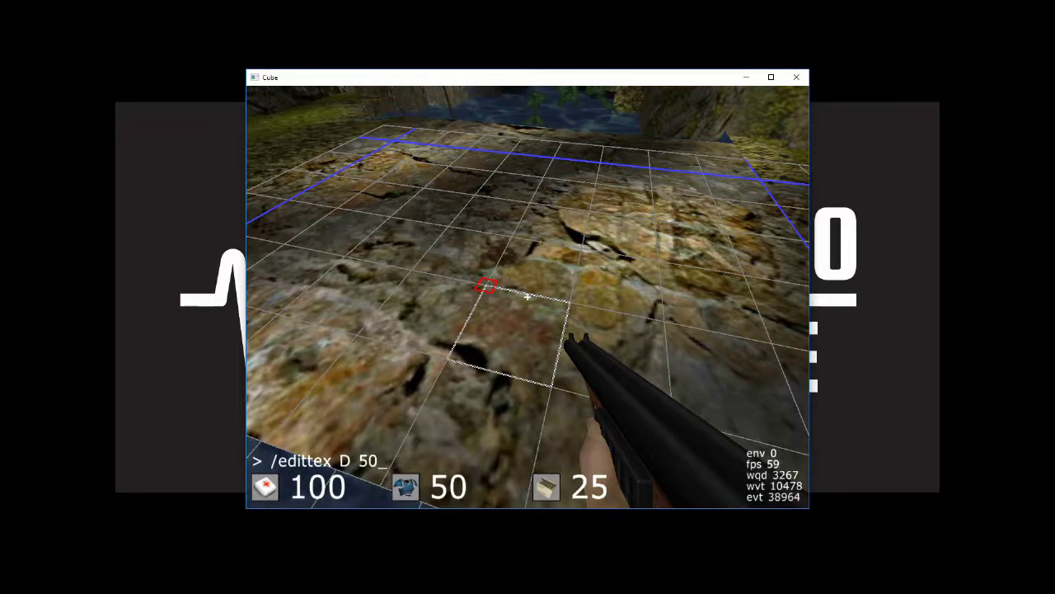
pyautogui.press('Return')
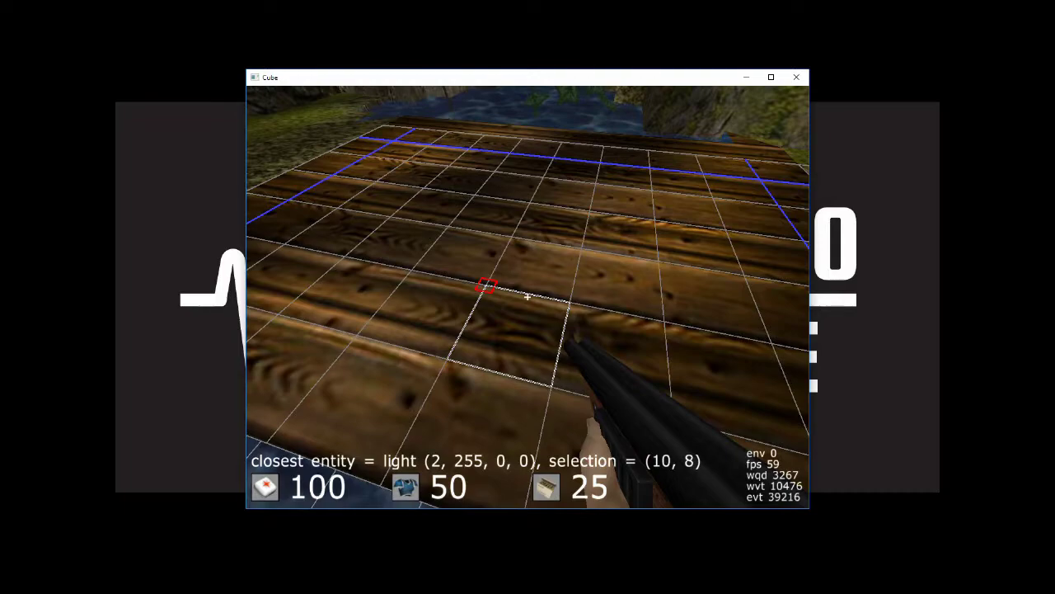
# Cycle the selected floor's texture to the blue water texture and back away to view the whole area
pyautogui.scroll(4, 528, 297)
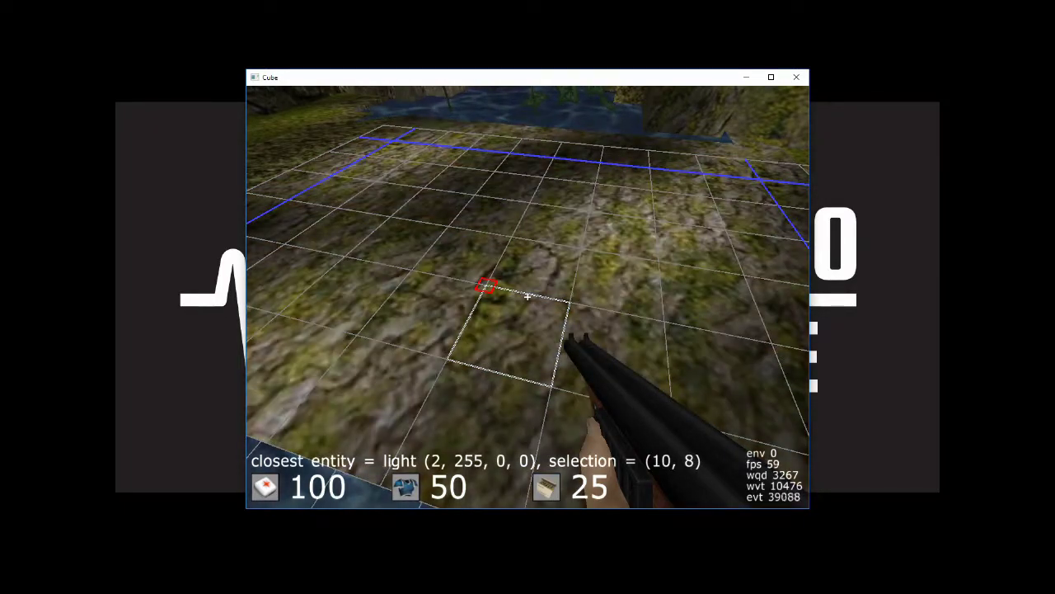
pyautogui.scroll(-4, 528, 296)
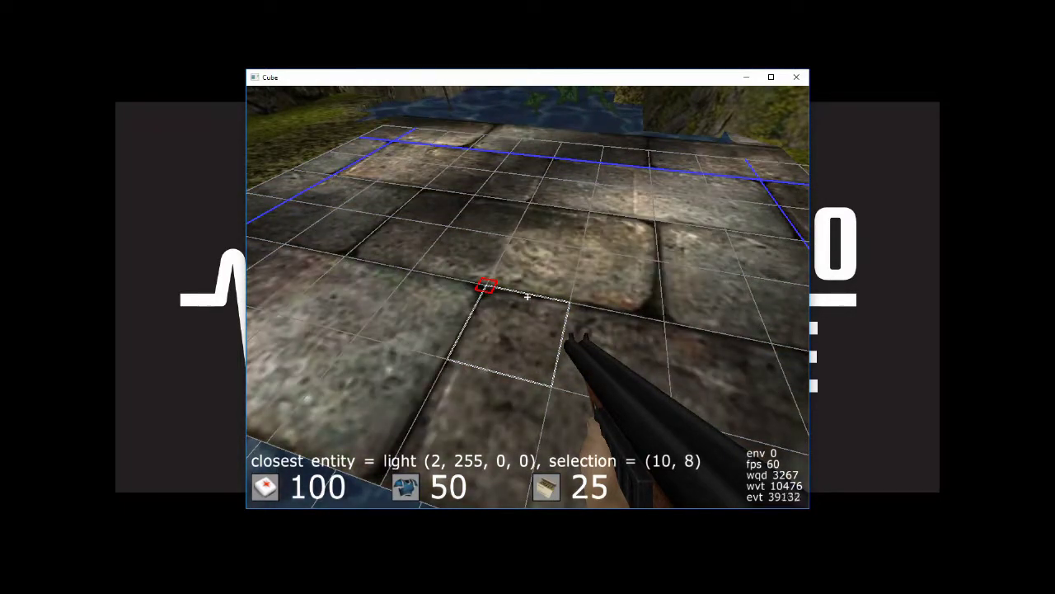
pyautogui.scroll(-3, 527, 296)
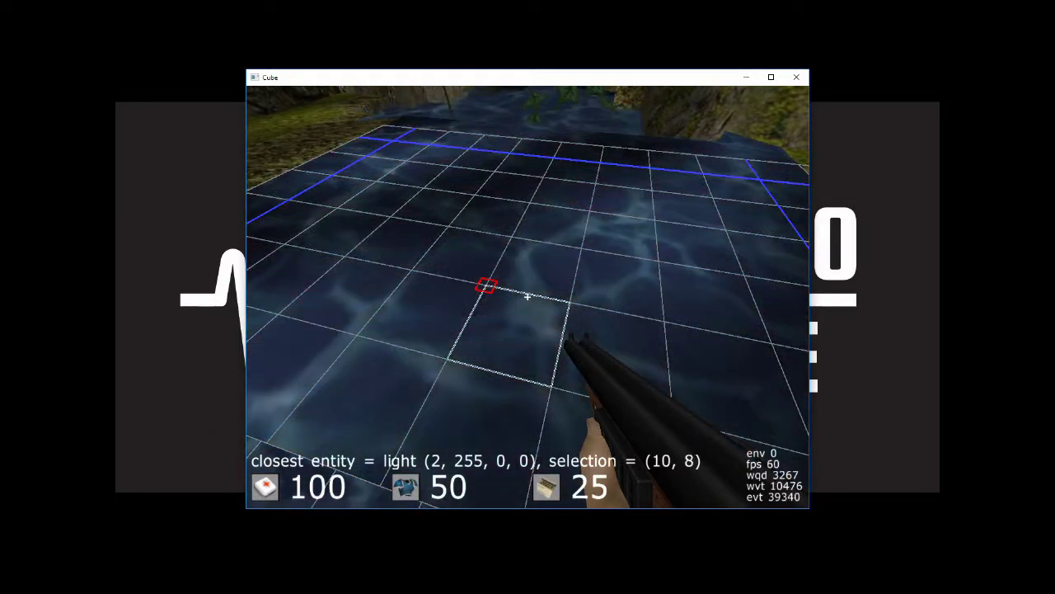
pyautogui.press('s')
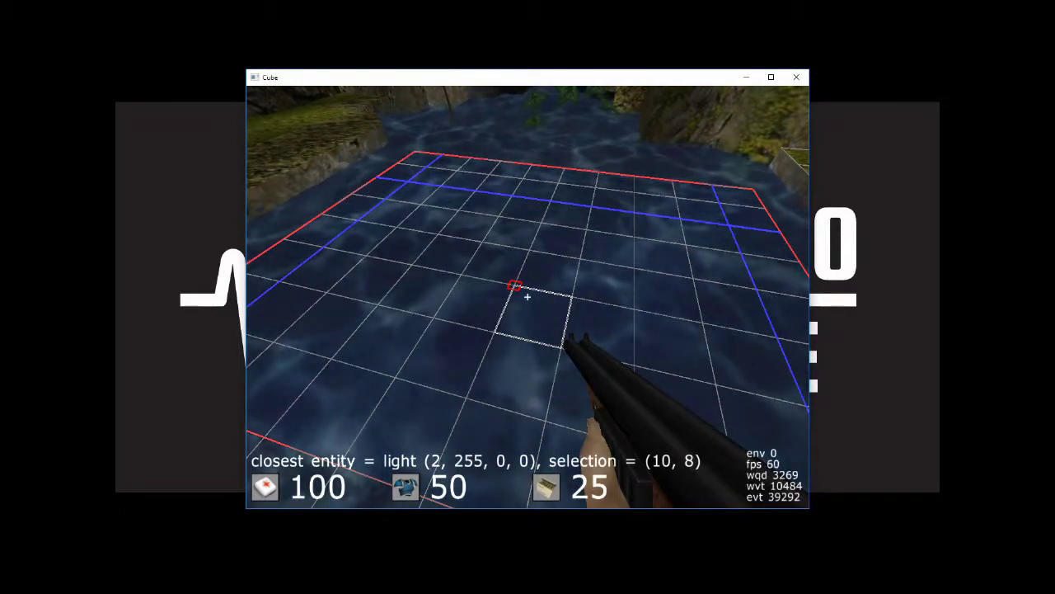
# Leave edit mode and walk back and forth across the water-textured floor along the grassy bank
pyautogui.press('e')
pyautogui.press('w')
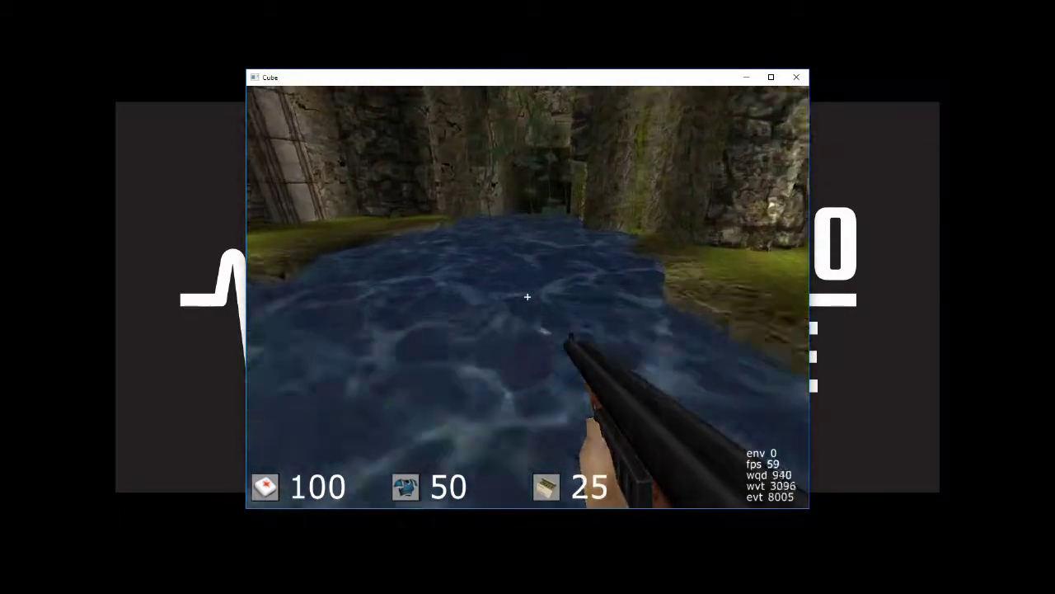
pyautogui.press('w')
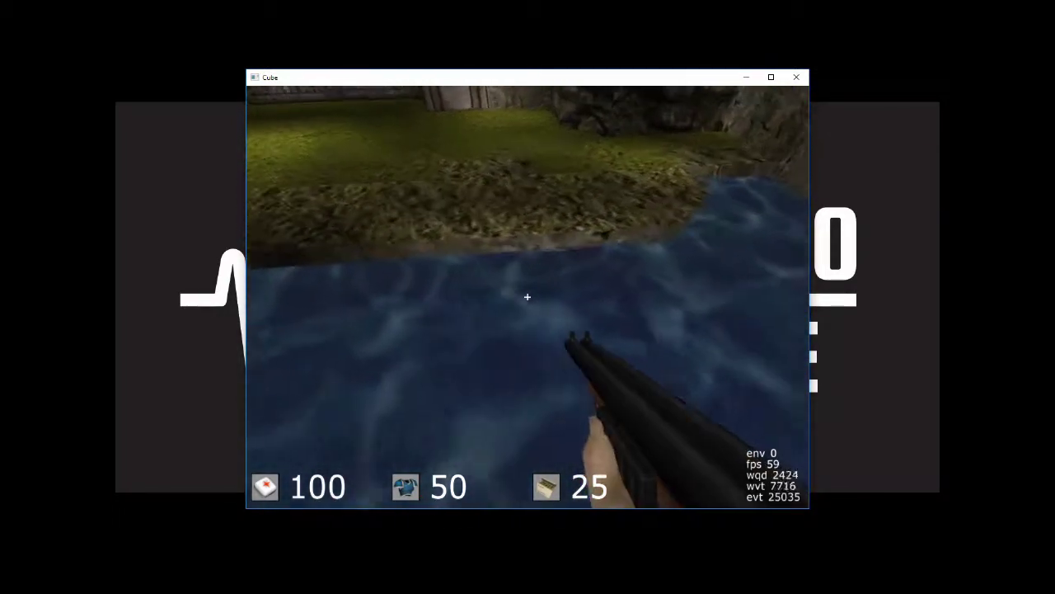
pyautogui.press('s')
pyautogui.press('w')
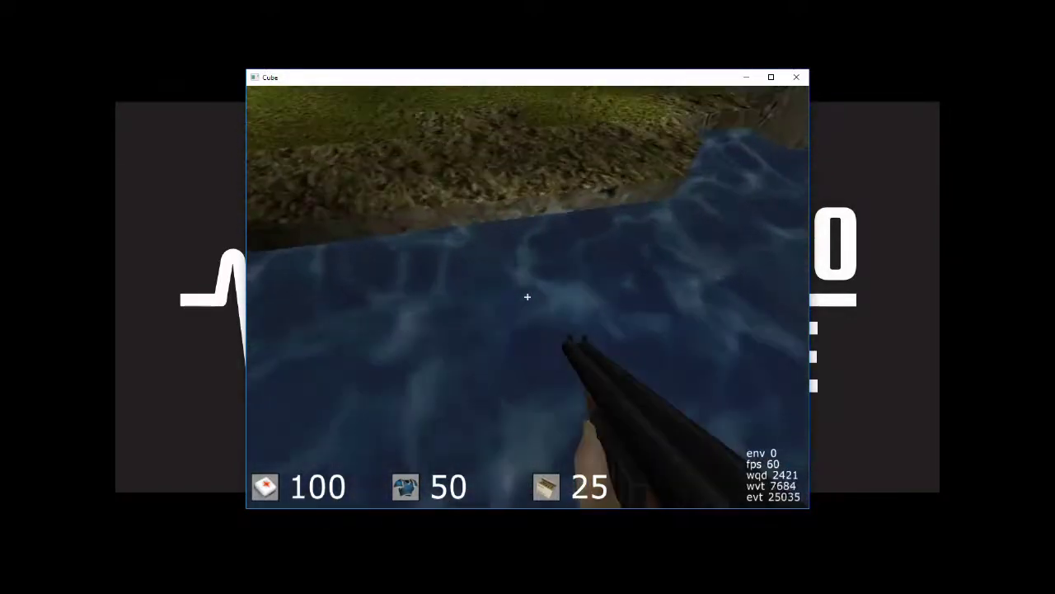
pyautogui.press('s')
pyautogui.press('w')
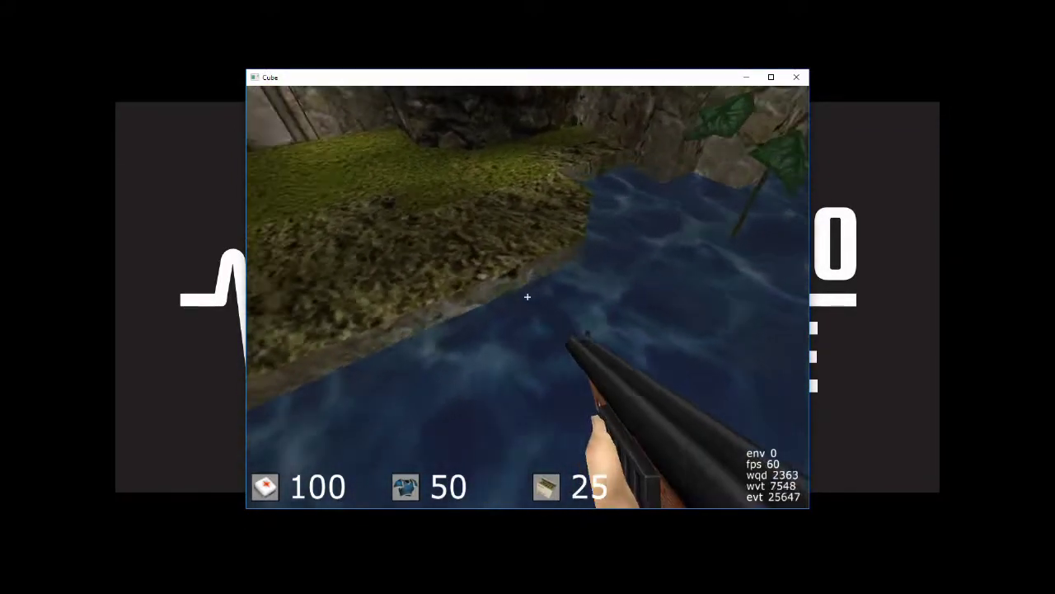
pyautogui.press('w')
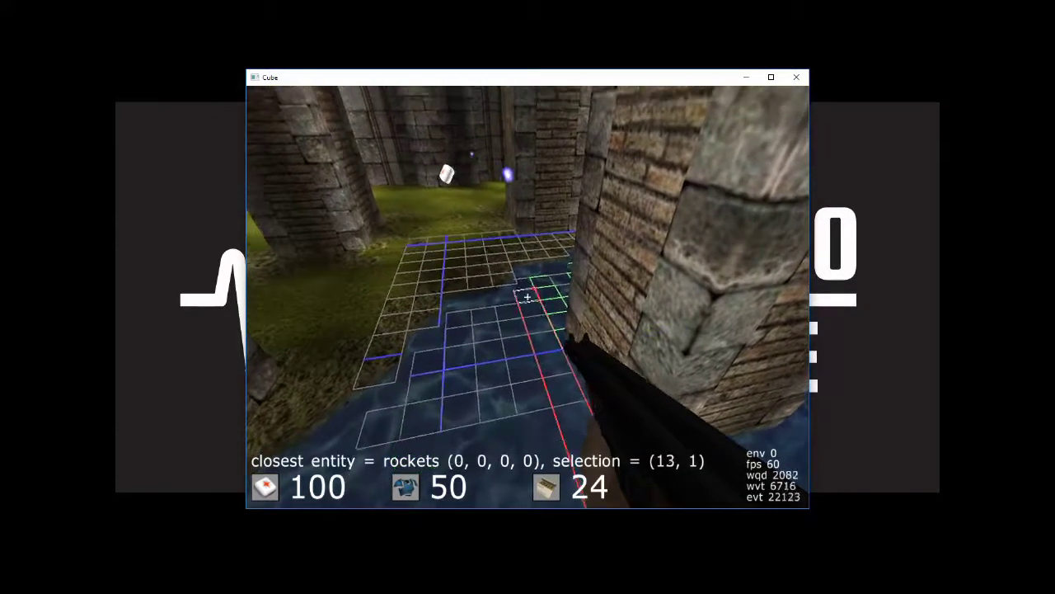
# Select a 14 by 1 strip of the water bed beside the stone pillar and run /edittex D 50 on it
pyautogui.moveTo(528, 297); pyautogui.dragTo(528, 297)
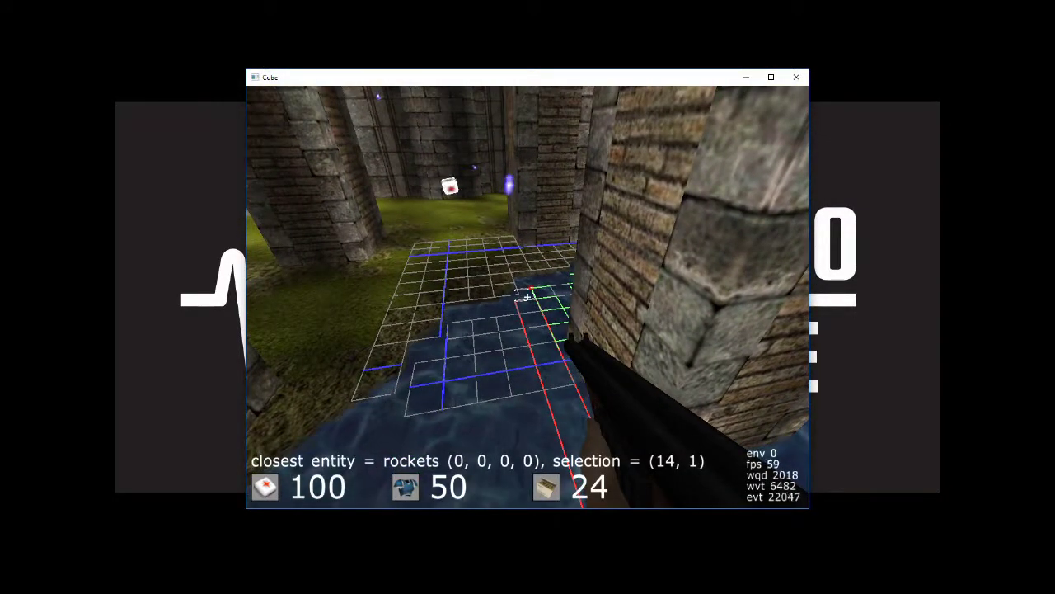
pyautogui.press('/')
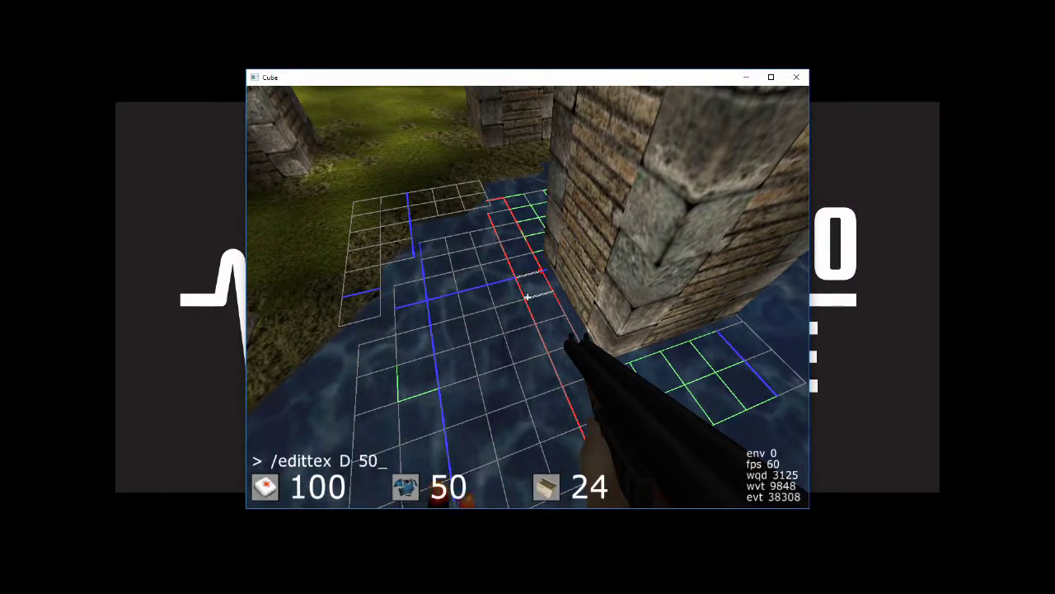
pyautogui.press('Return')
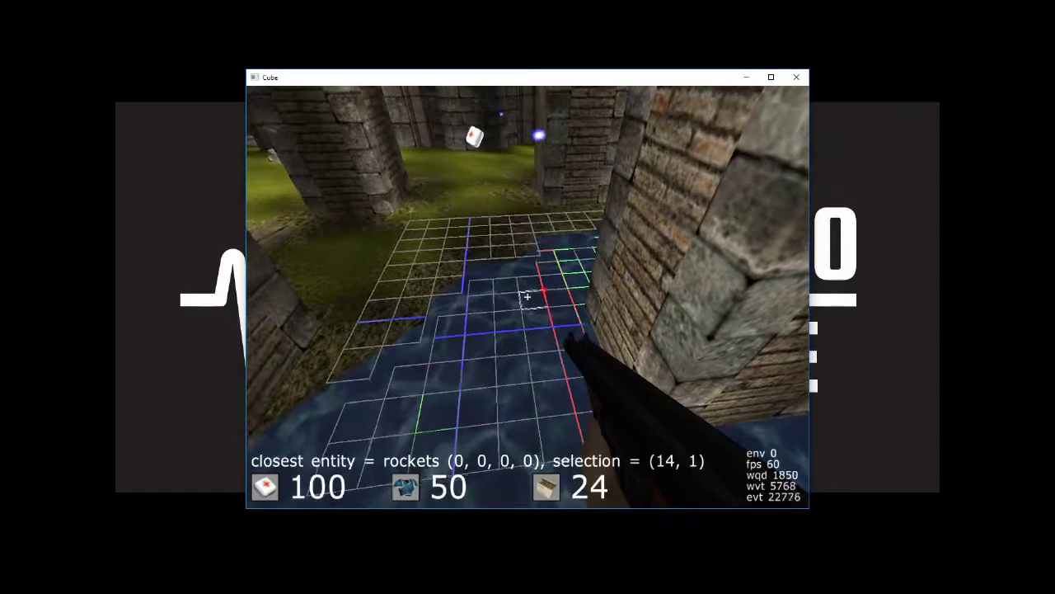
pyautogui.moveTo(527, 296); pyautogui.dragTo(528, 296)
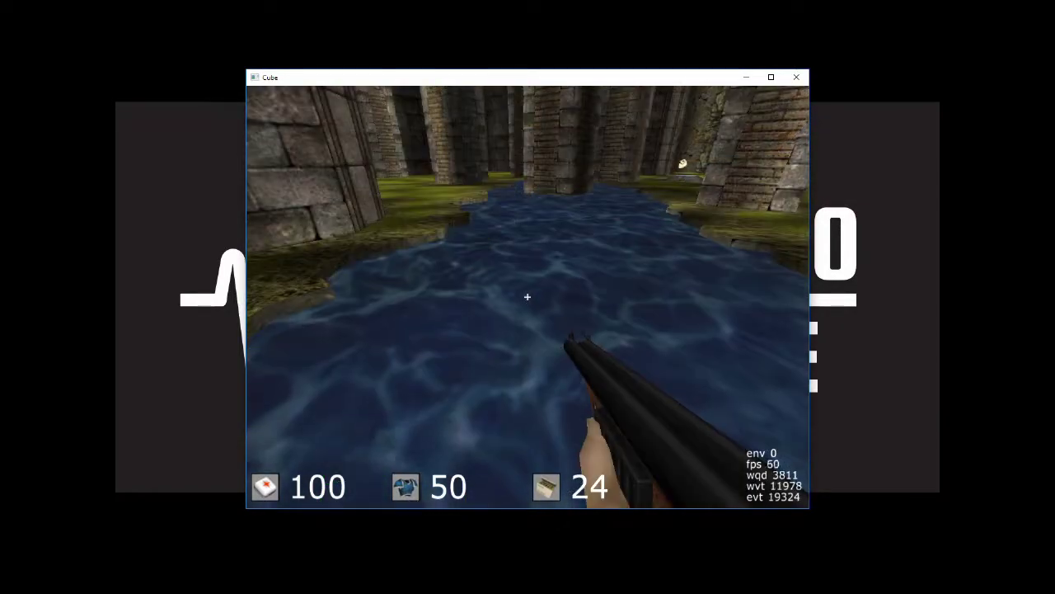
# Save the edited aquae map with the /savemap command and walk forward over the water
pyautogui.press('/')
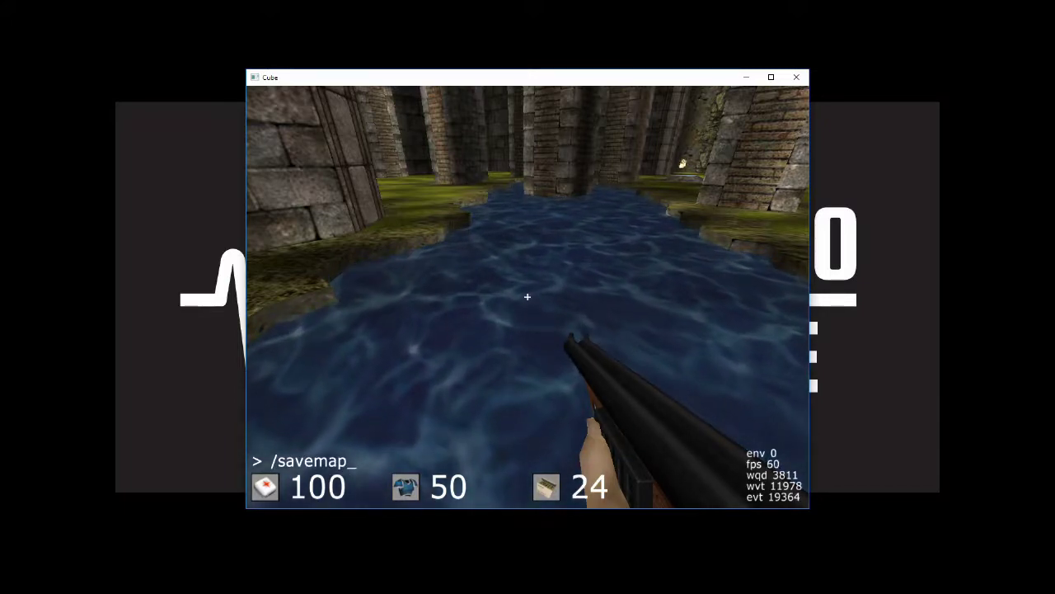
pyautogui.press('Return')
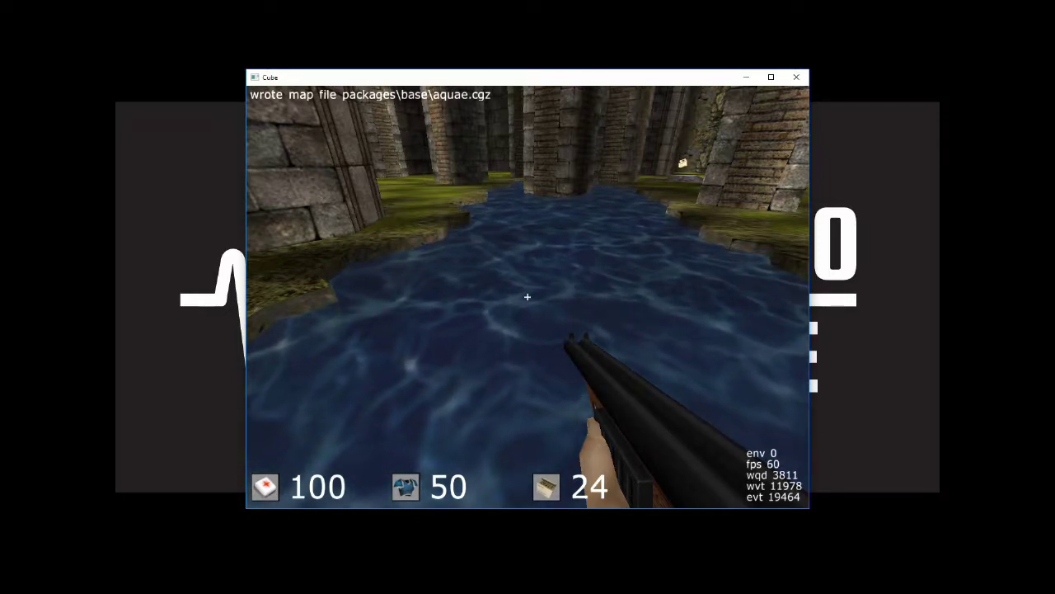
pyautogui.press('w')
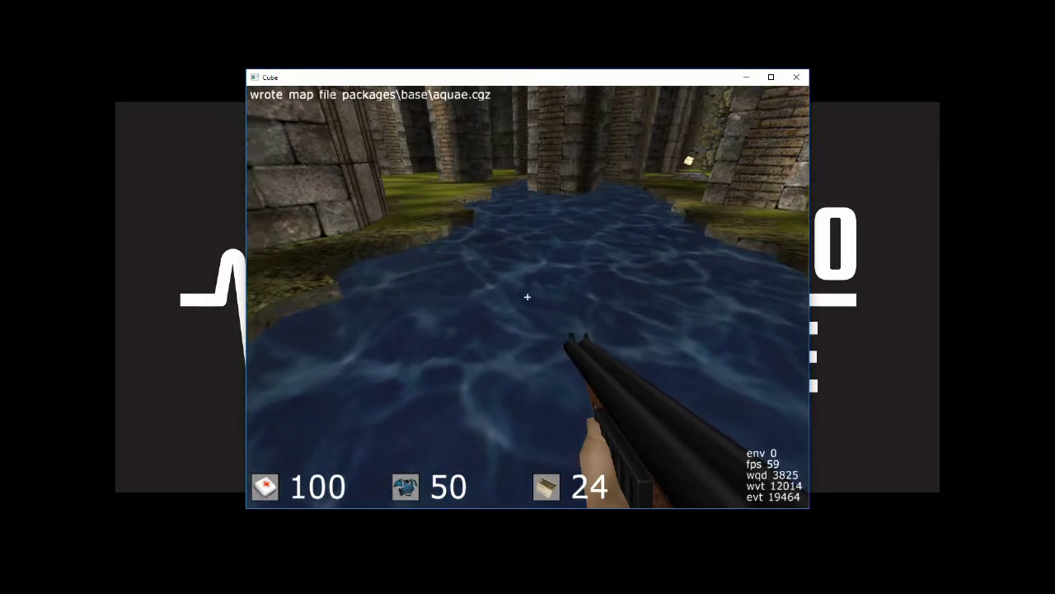